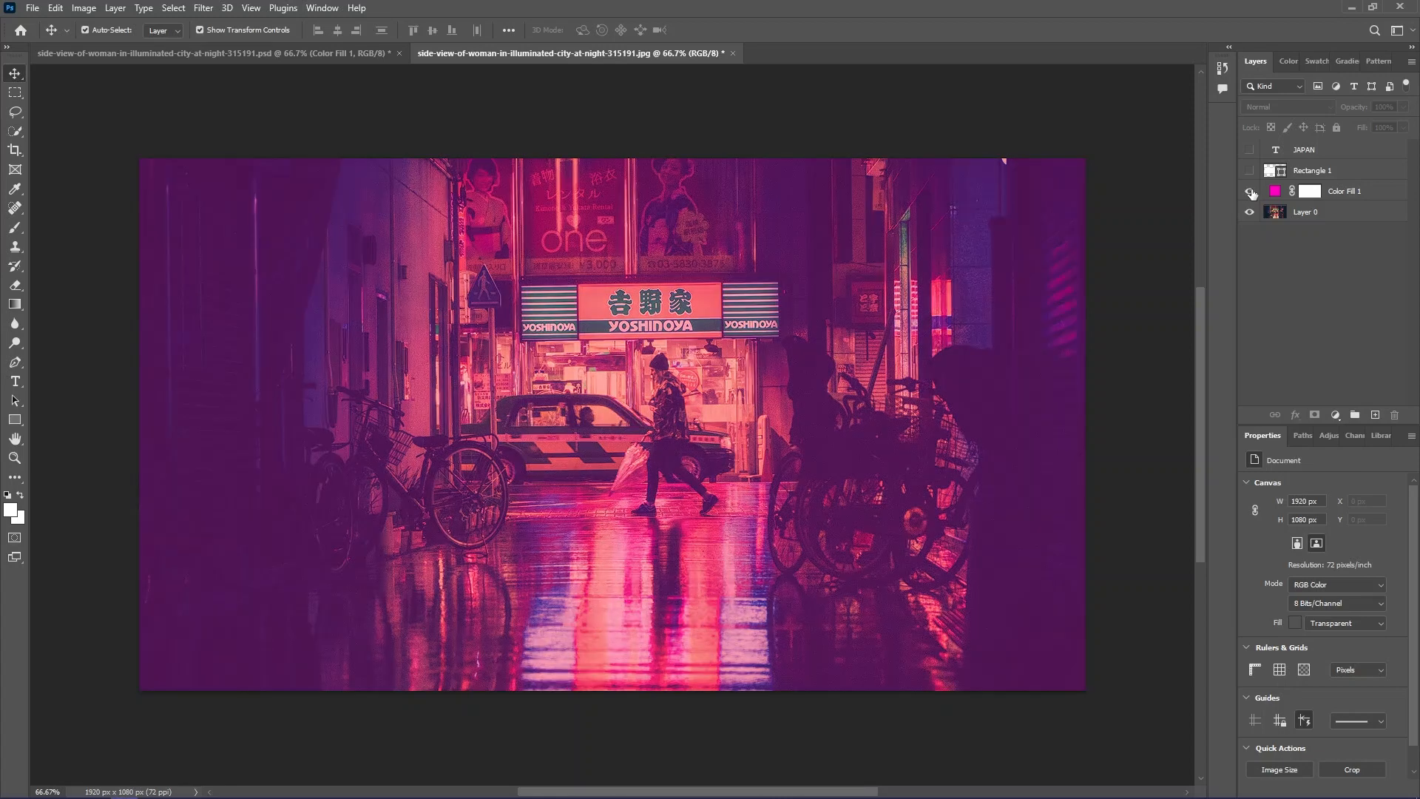
pyautogui.click(1338, 416)
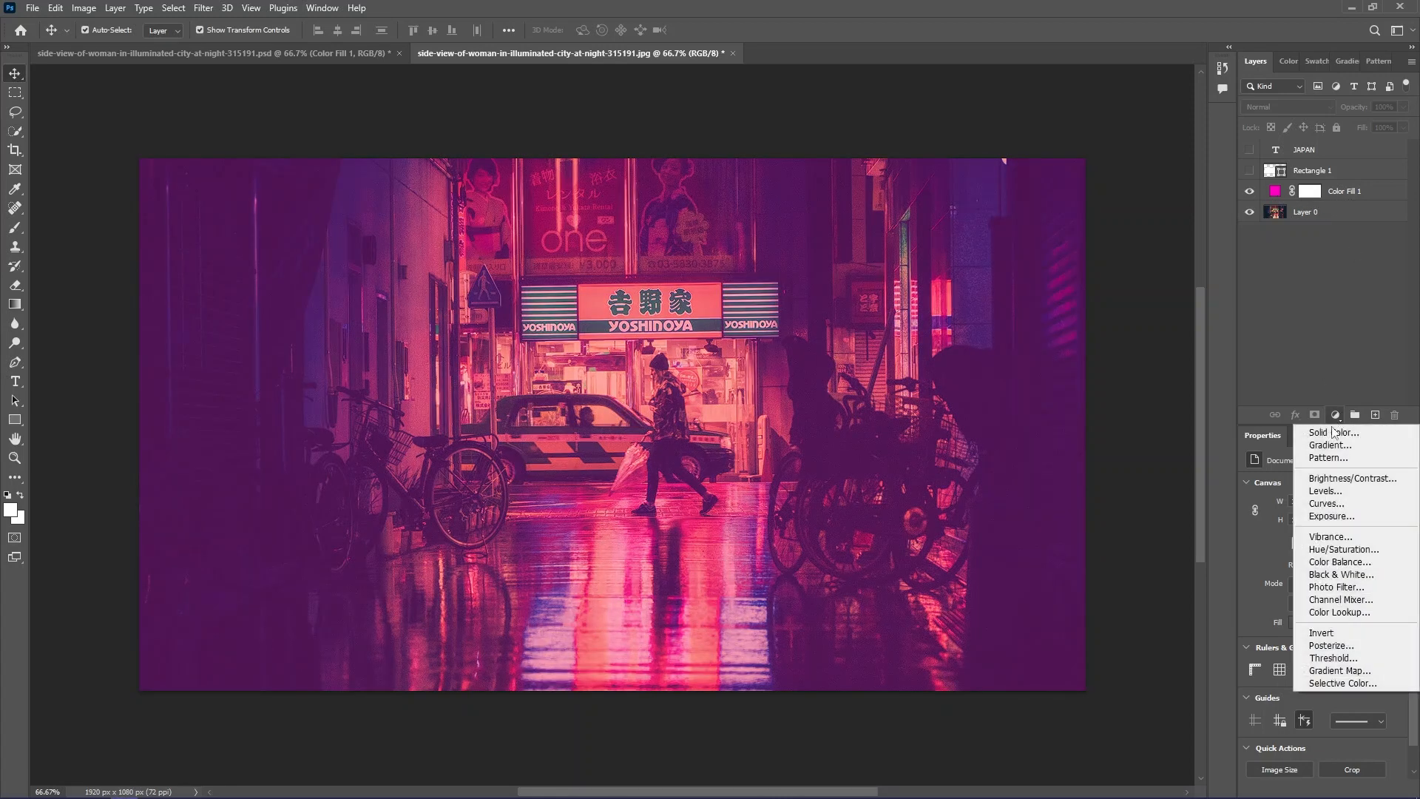
pyautogui.click(1330, 389)
pyautogui.click(1357, 193)
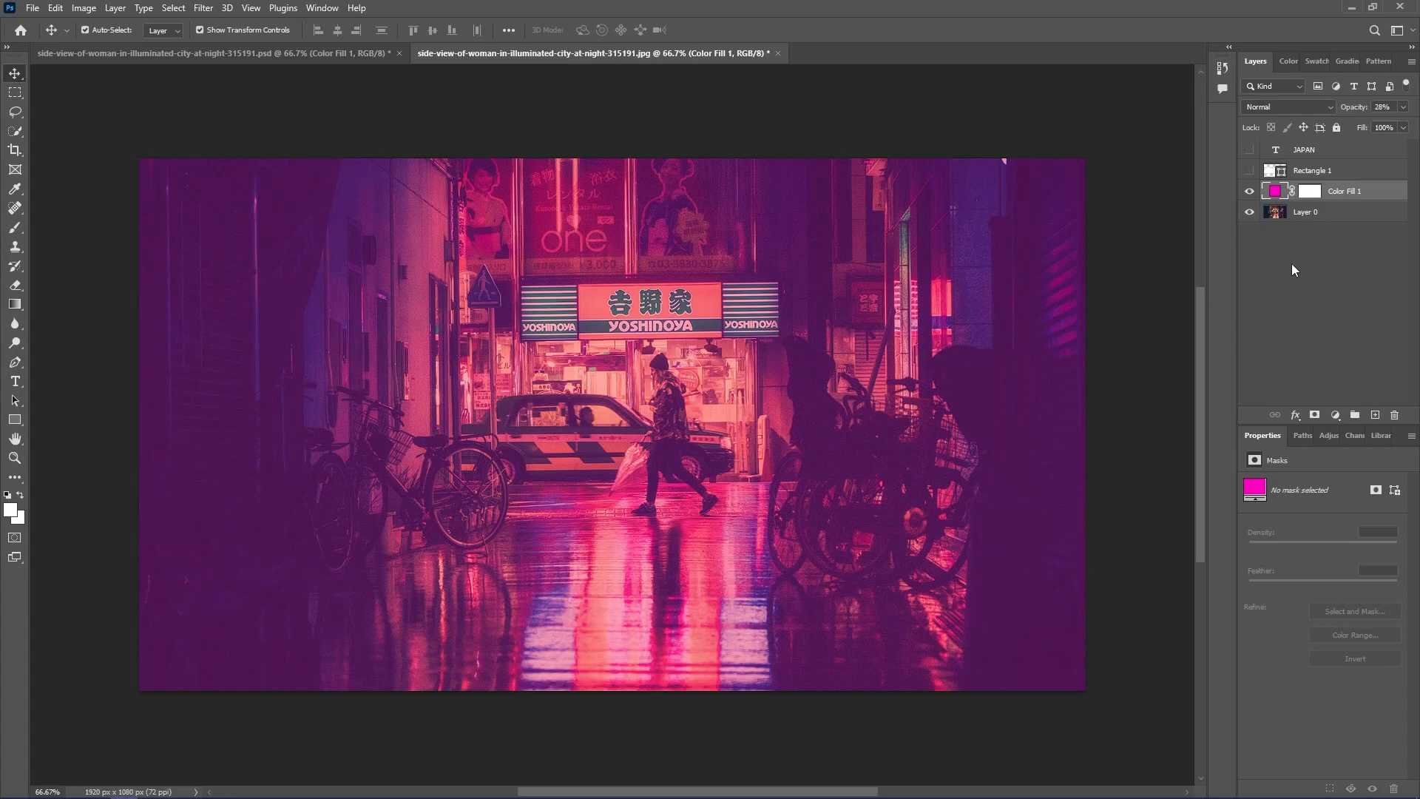
# - Make the Rectangle 1 and JAPAN text layers visible above the magenta colour fill, keeping the fill shown
pyautogui.click(1252, 193)
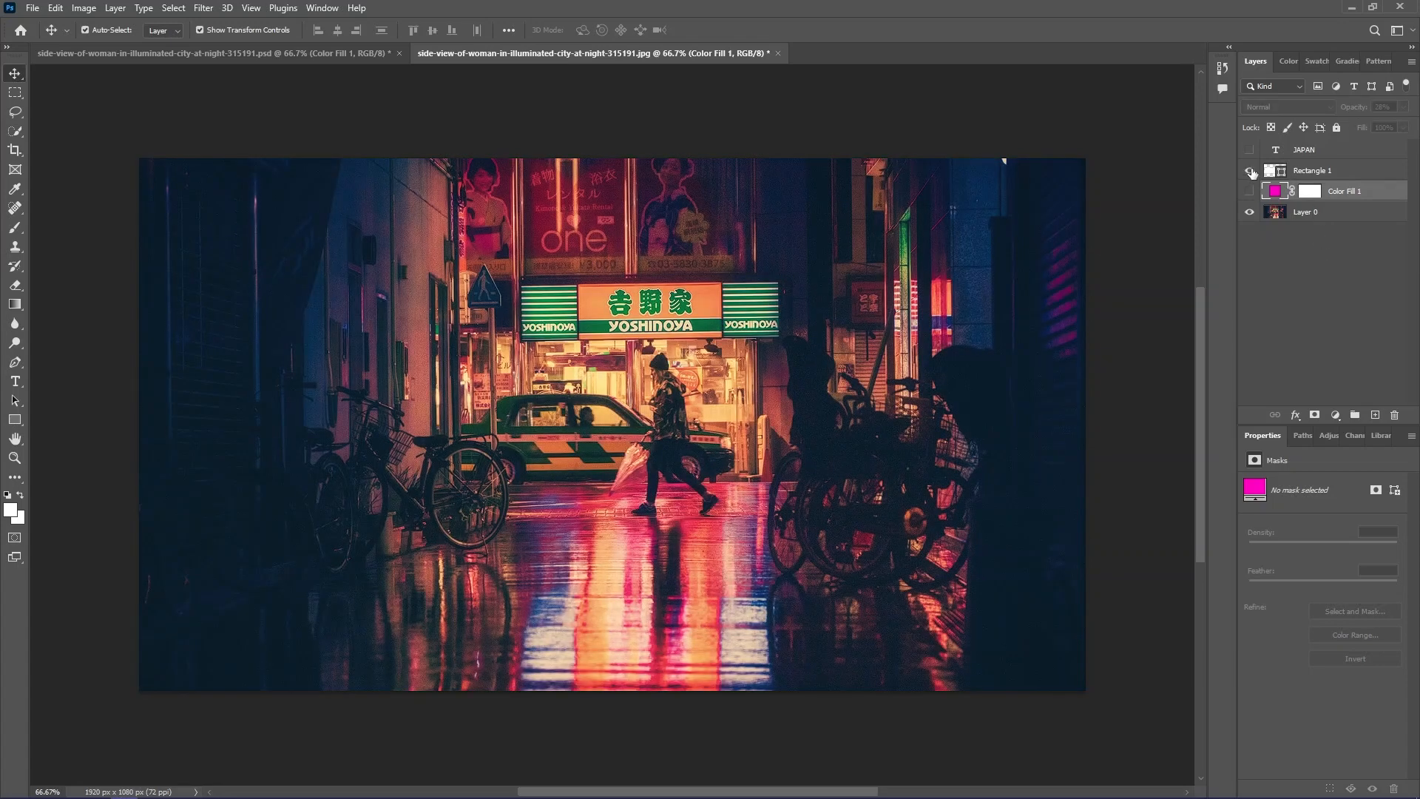
pyautogui.click(1250, 170)
pyautogui.click(1249, 190)
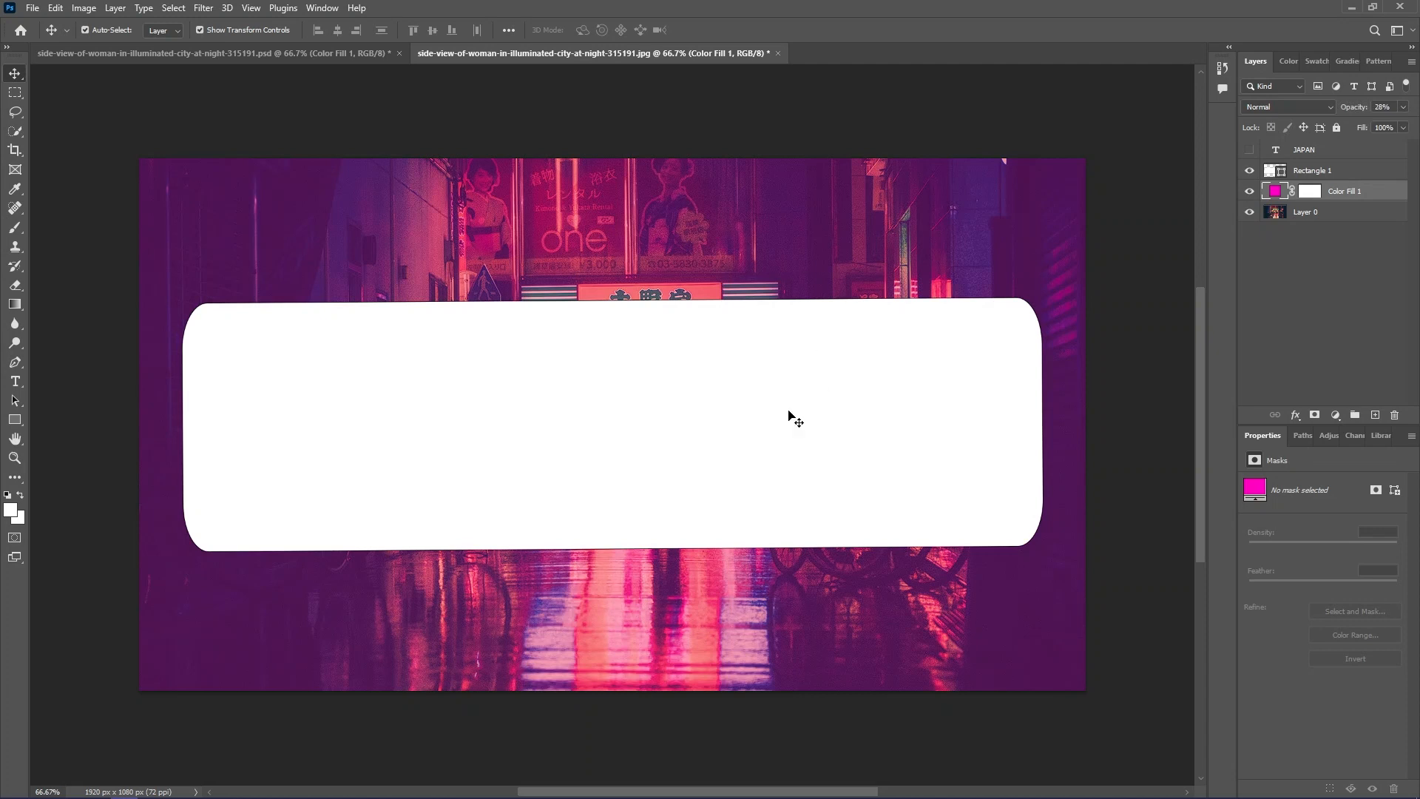
pyautogui.click(1011, 359)
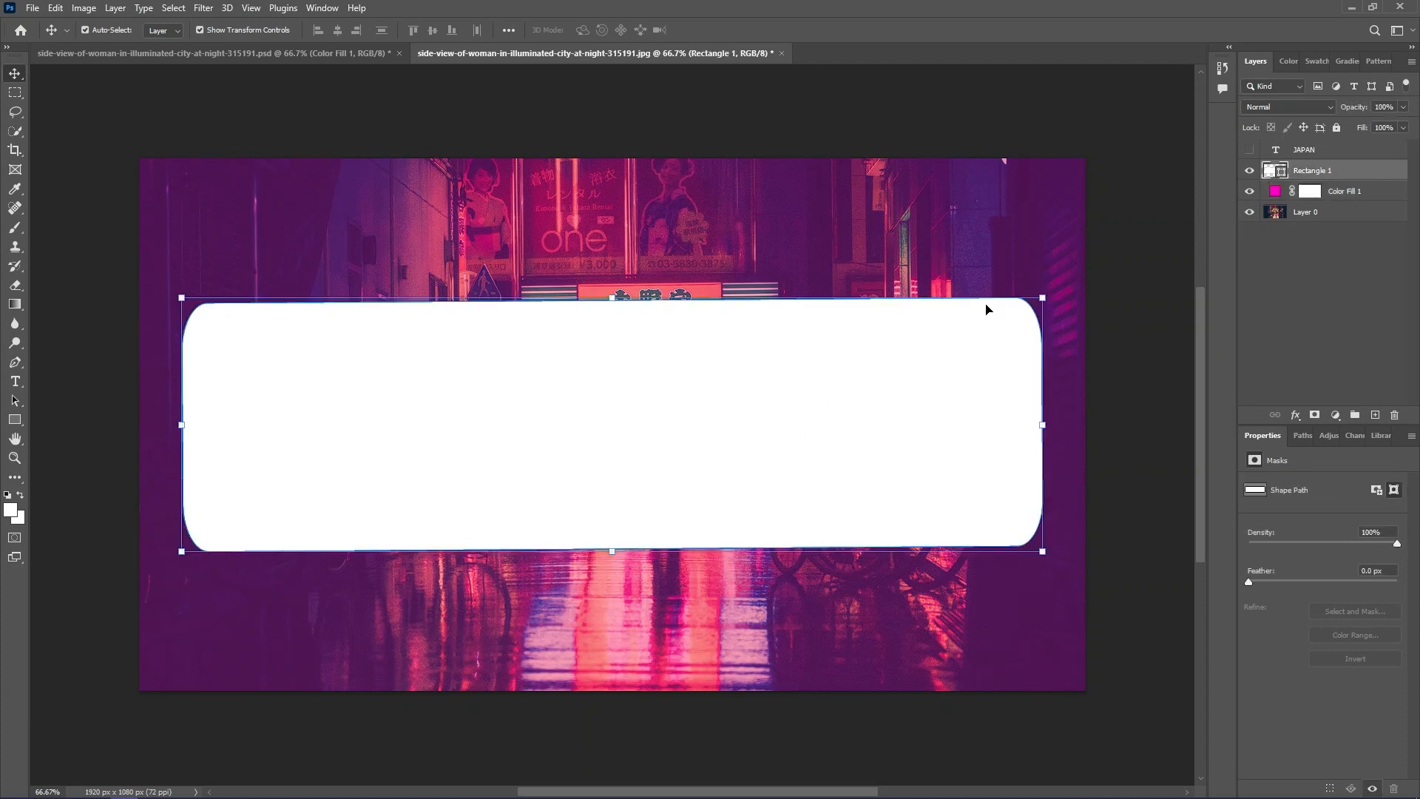
pyautogui.click(1250, 150)
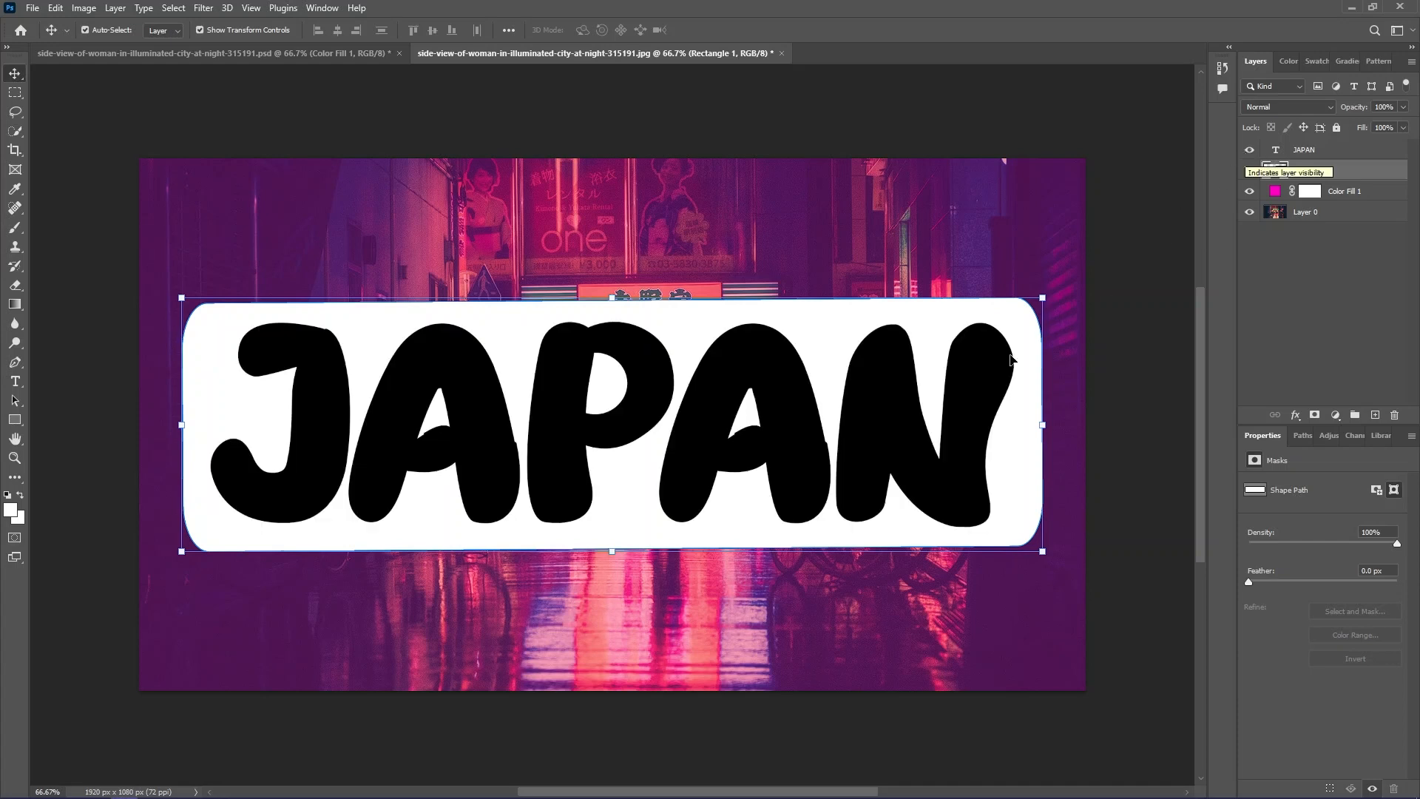
pyautogui.click(922, 412)
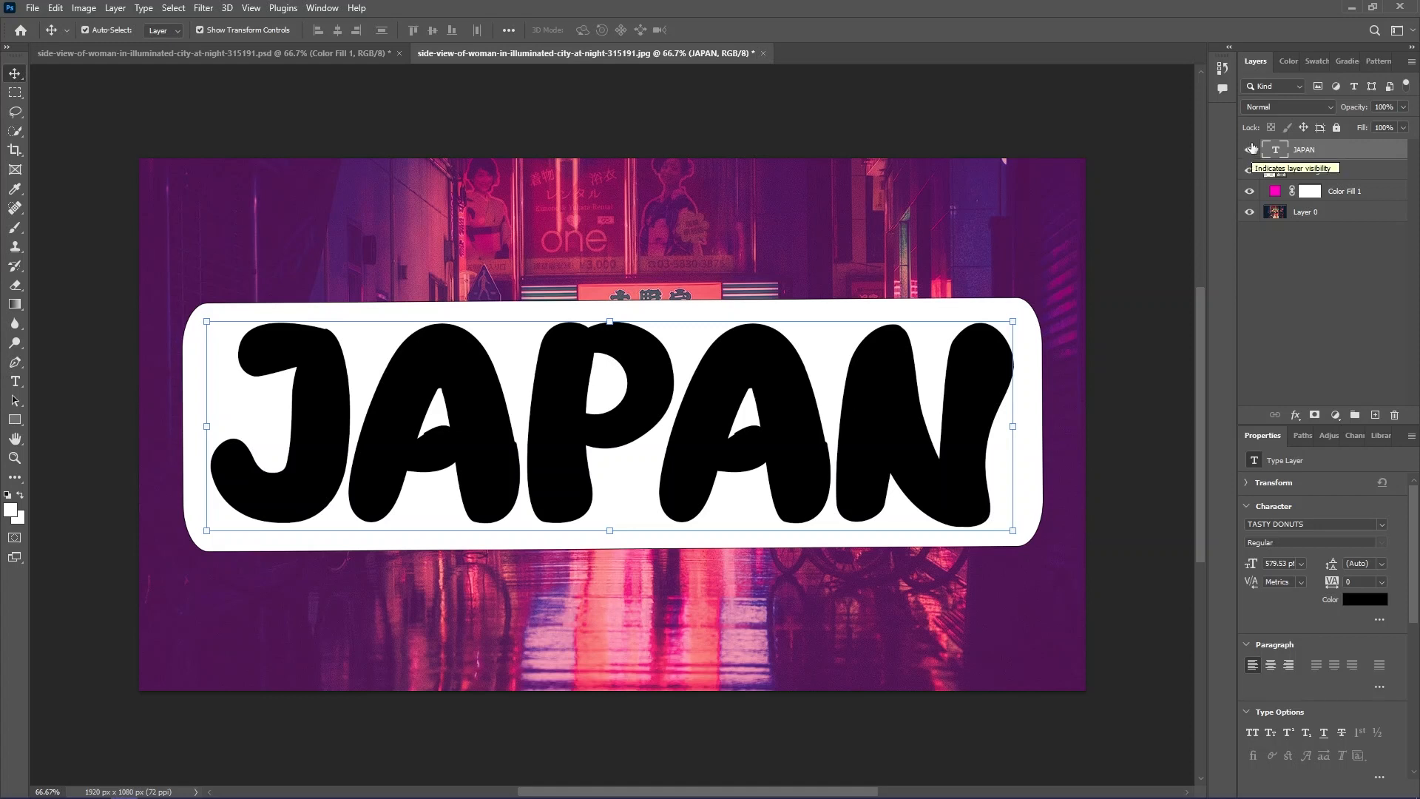
# - Compare the composition by hiding and reshowing the JAPAN text and Rectangle 1 layers
pyautogui.click(1249, 151)
pyautogui.click(1249, 171)
pyautogui.click(1249, 171)
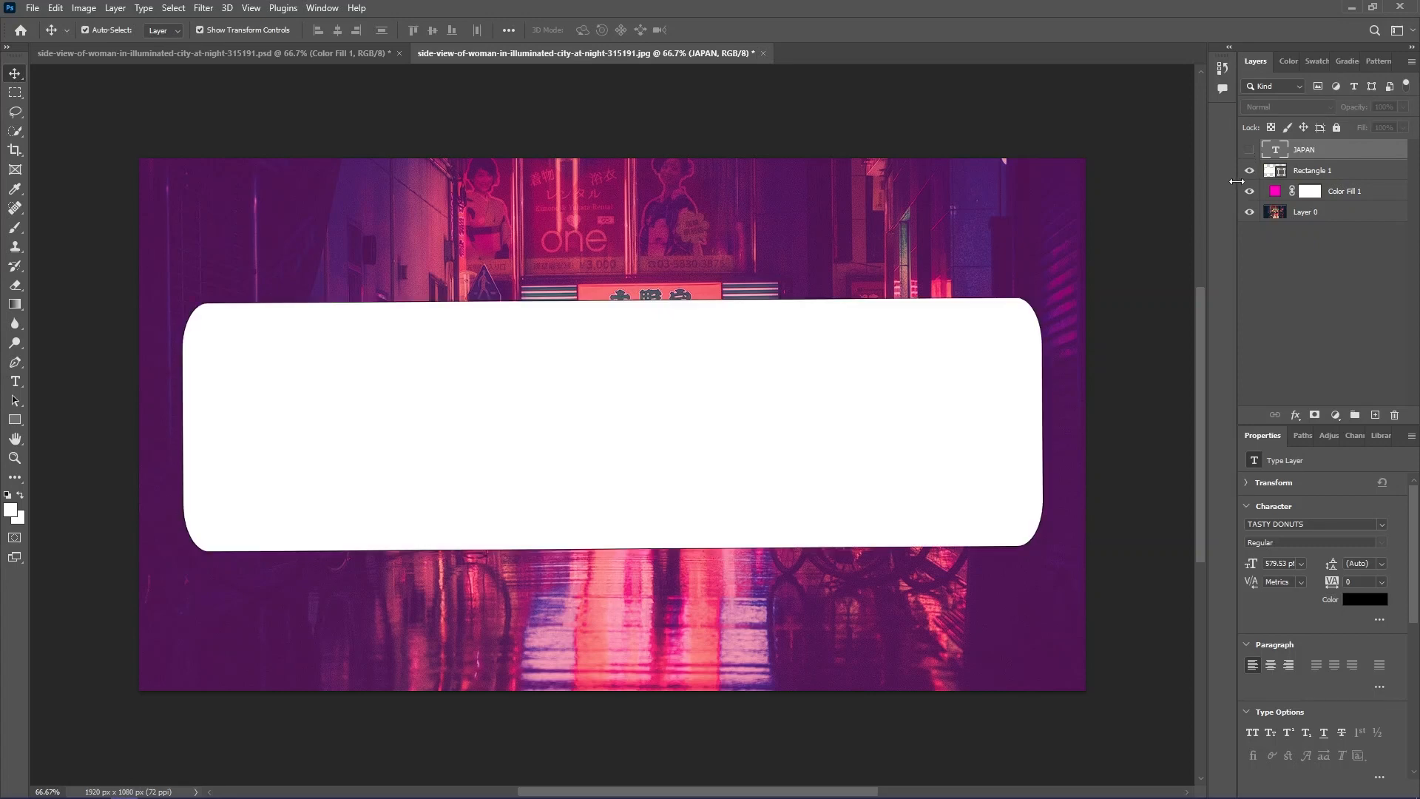
pyautogui.click(1249, 150)
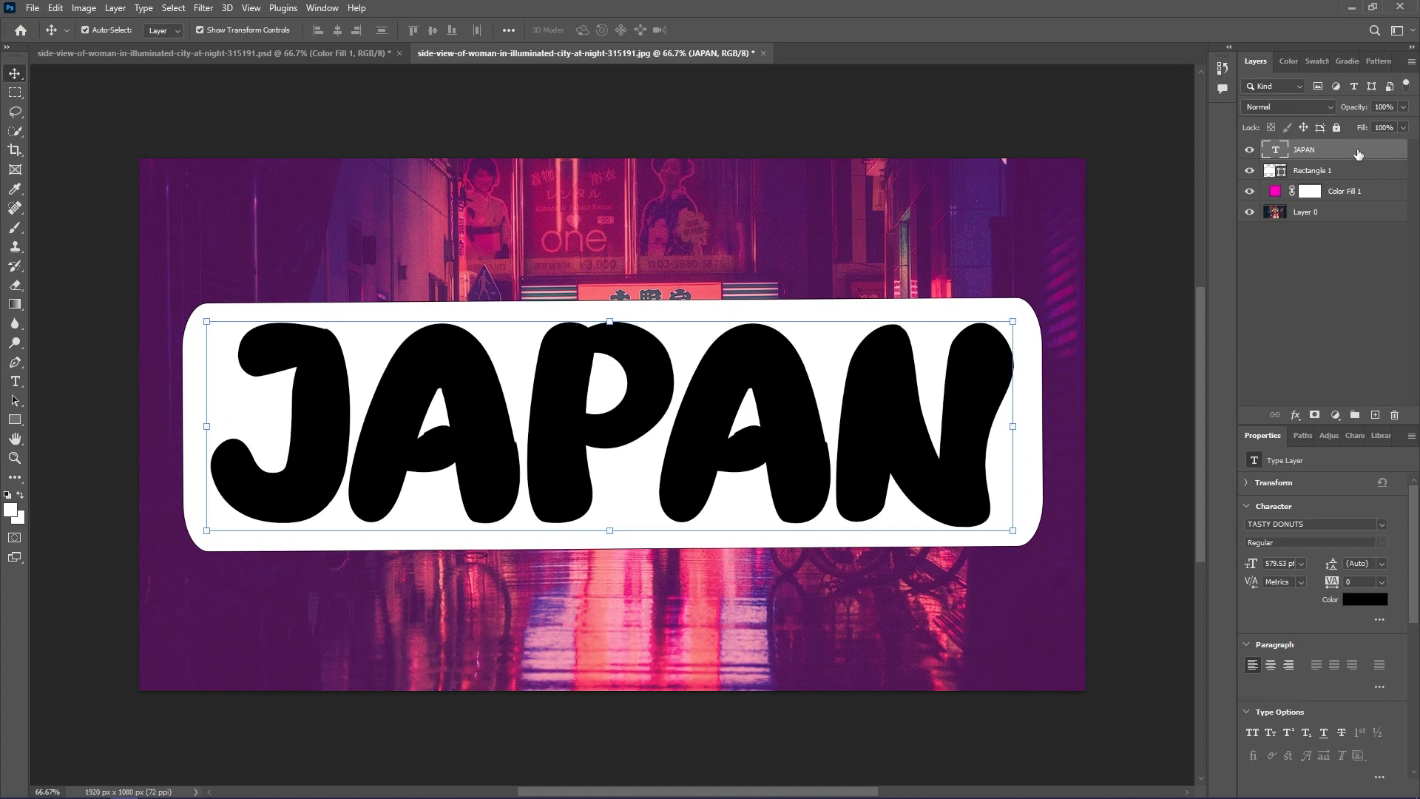
# - Try adding a layer mask to the JAPAN text layer, and undo it
pyautogui.click(1316, 416)
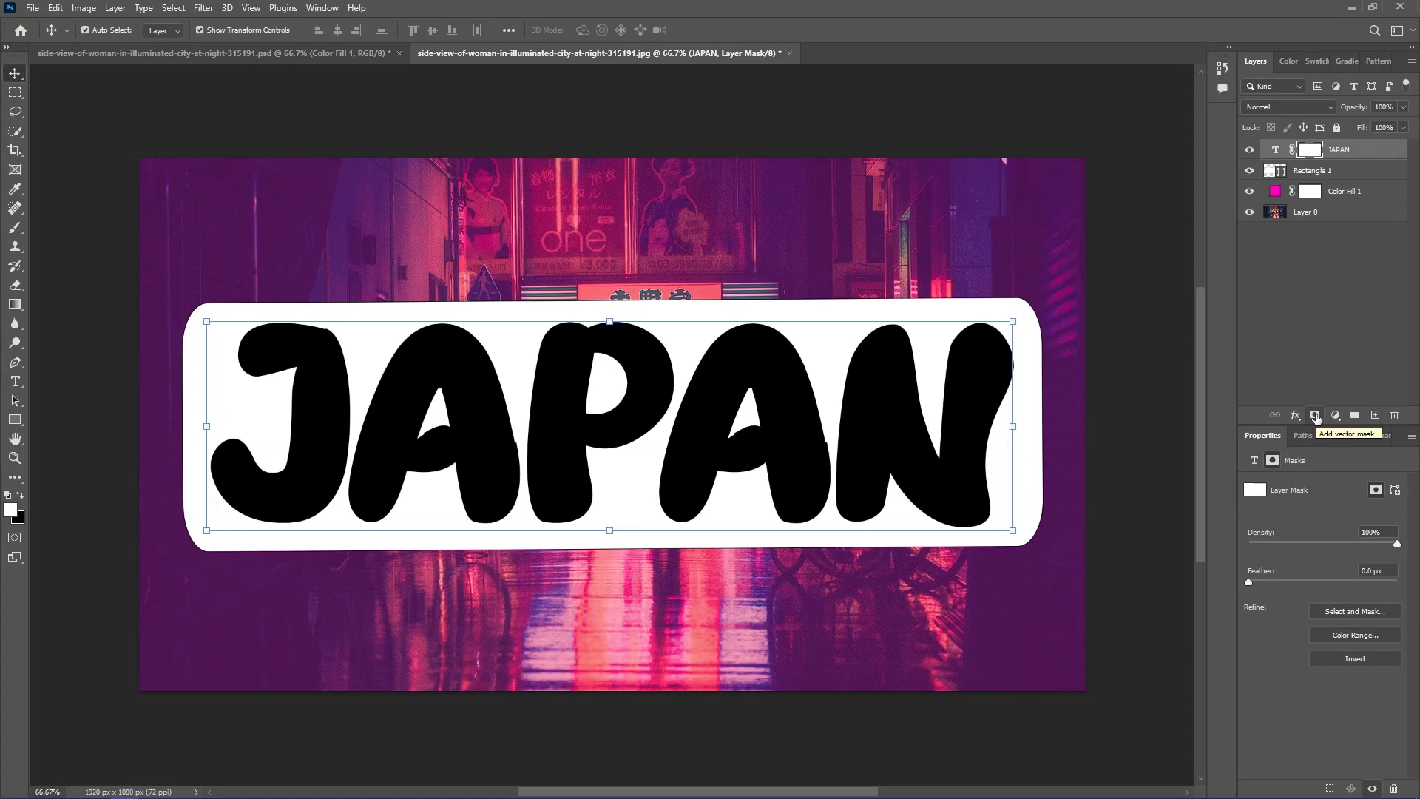
pyautogui.hotkey('ctrl', 'z')
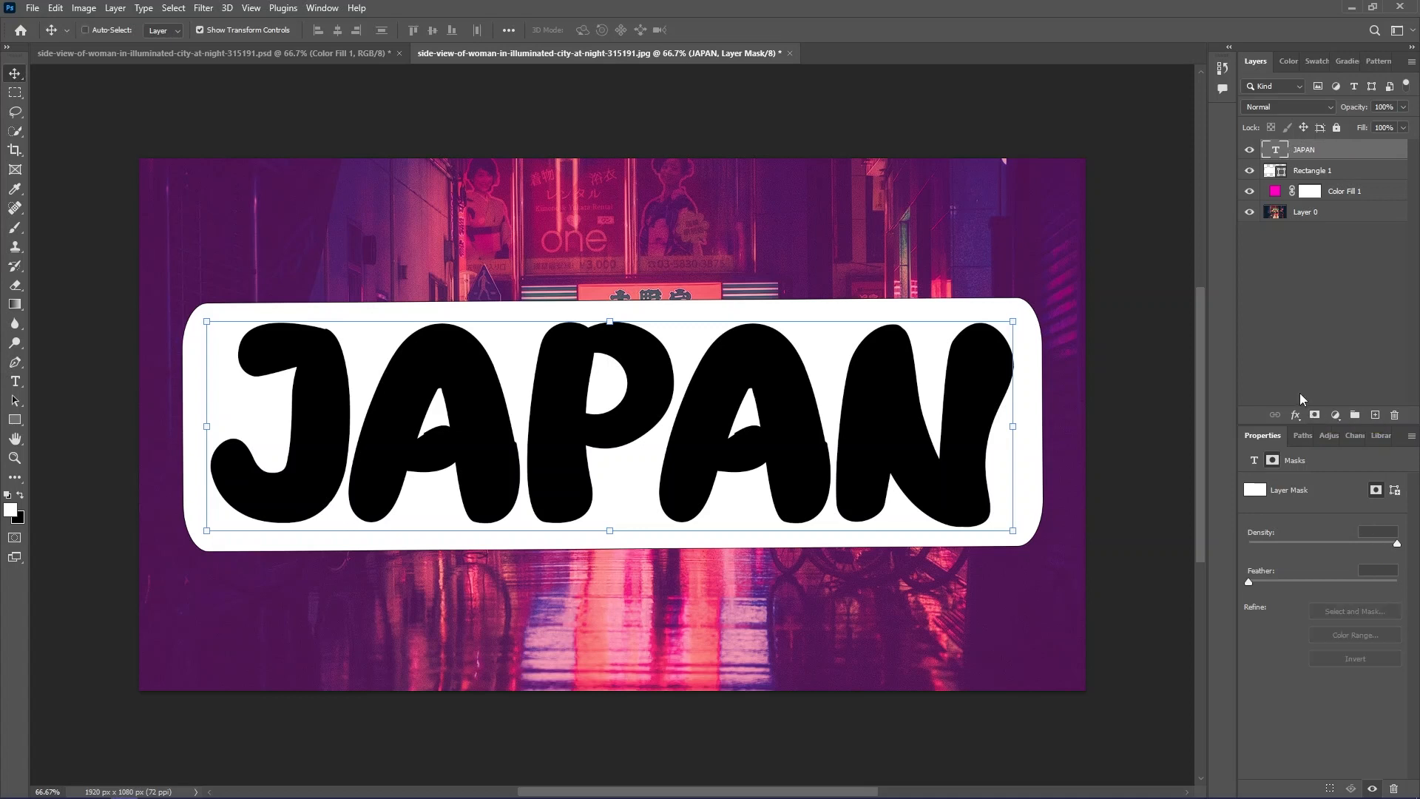
pyautogui.click(1299, 277)
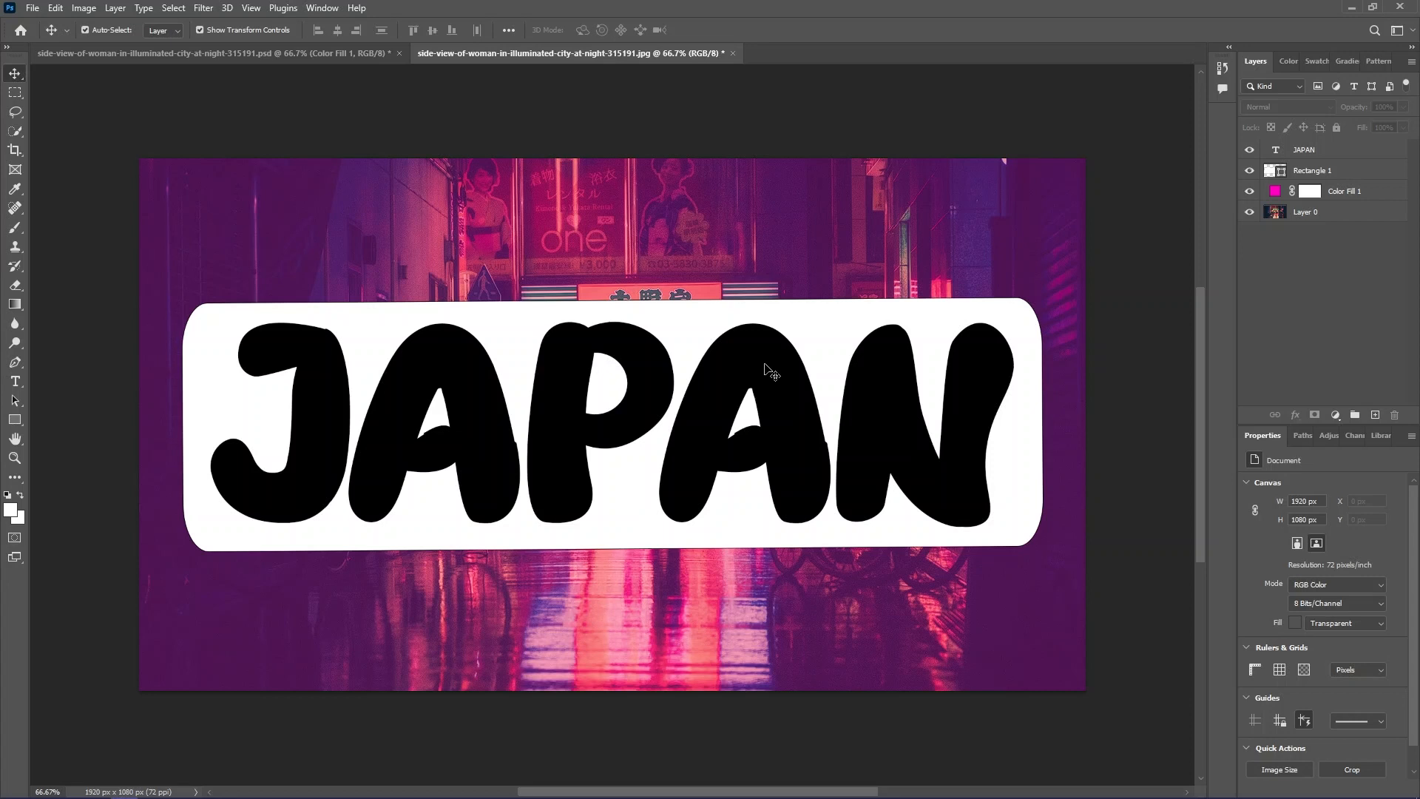
# - Set the Knockout blending option of the JAPAN text layer to Shallow in its layer style
pyautogui.click(1344, 152)
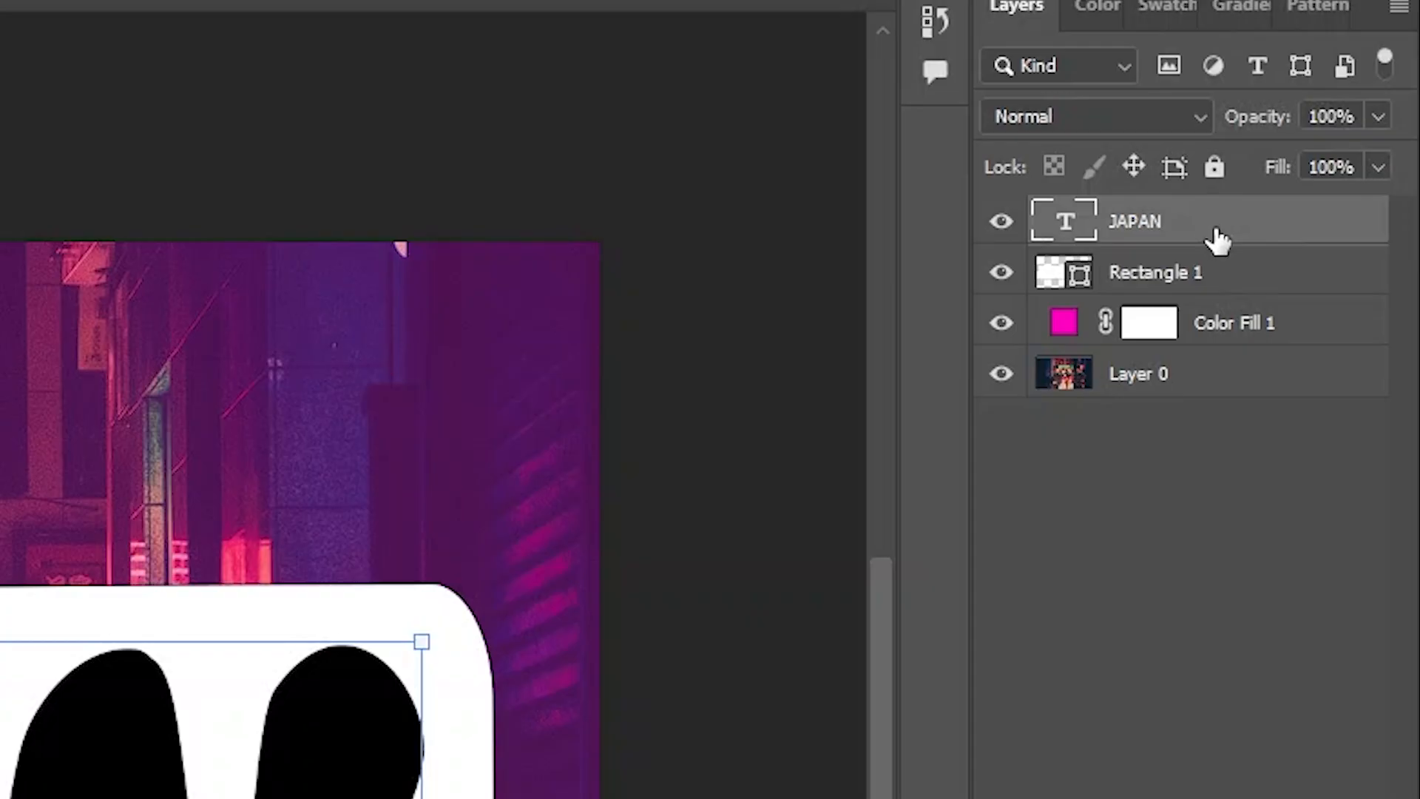
pyautogui.doubleClick(1372, 155)
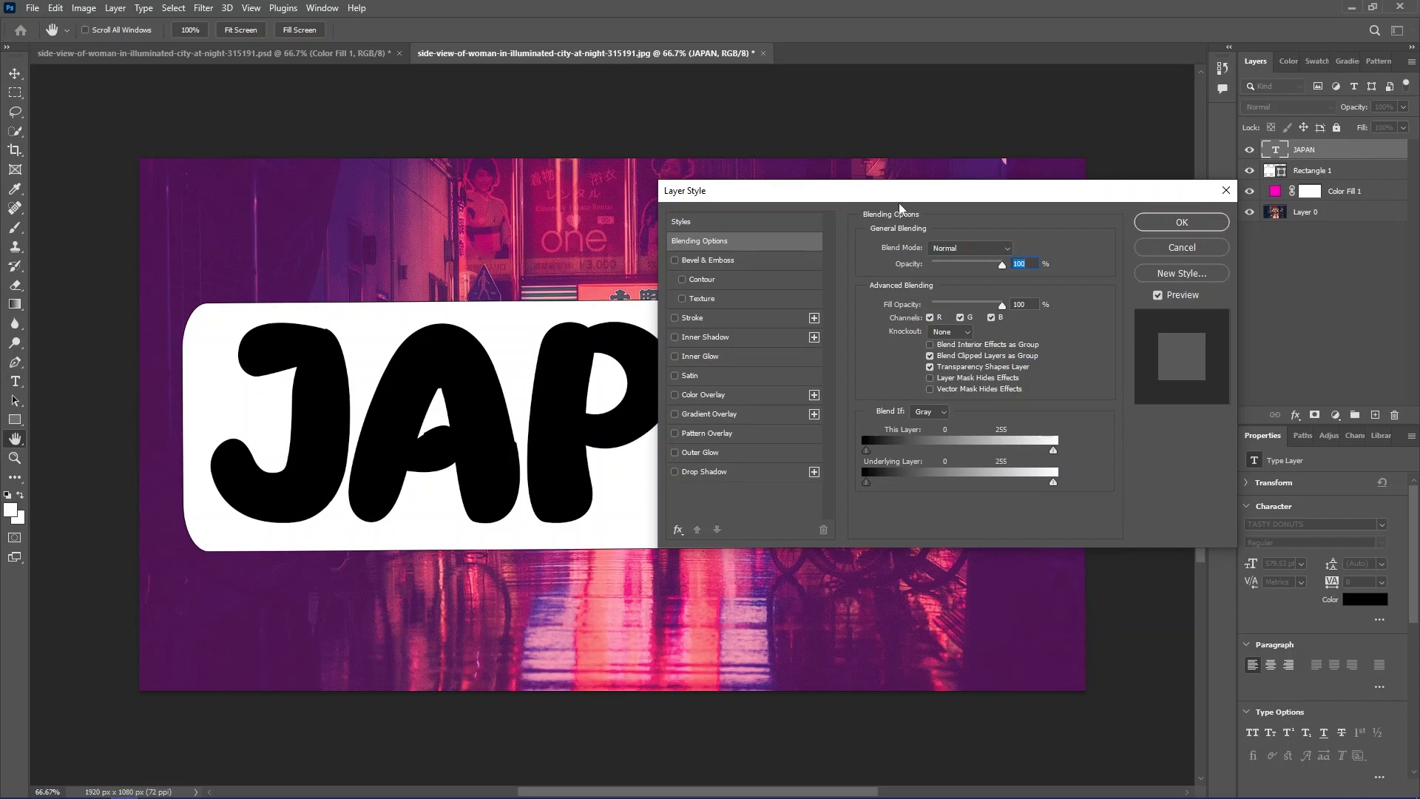
pyautogui.moveTo(918, 194); pyautogui.dragTo(582, 224)
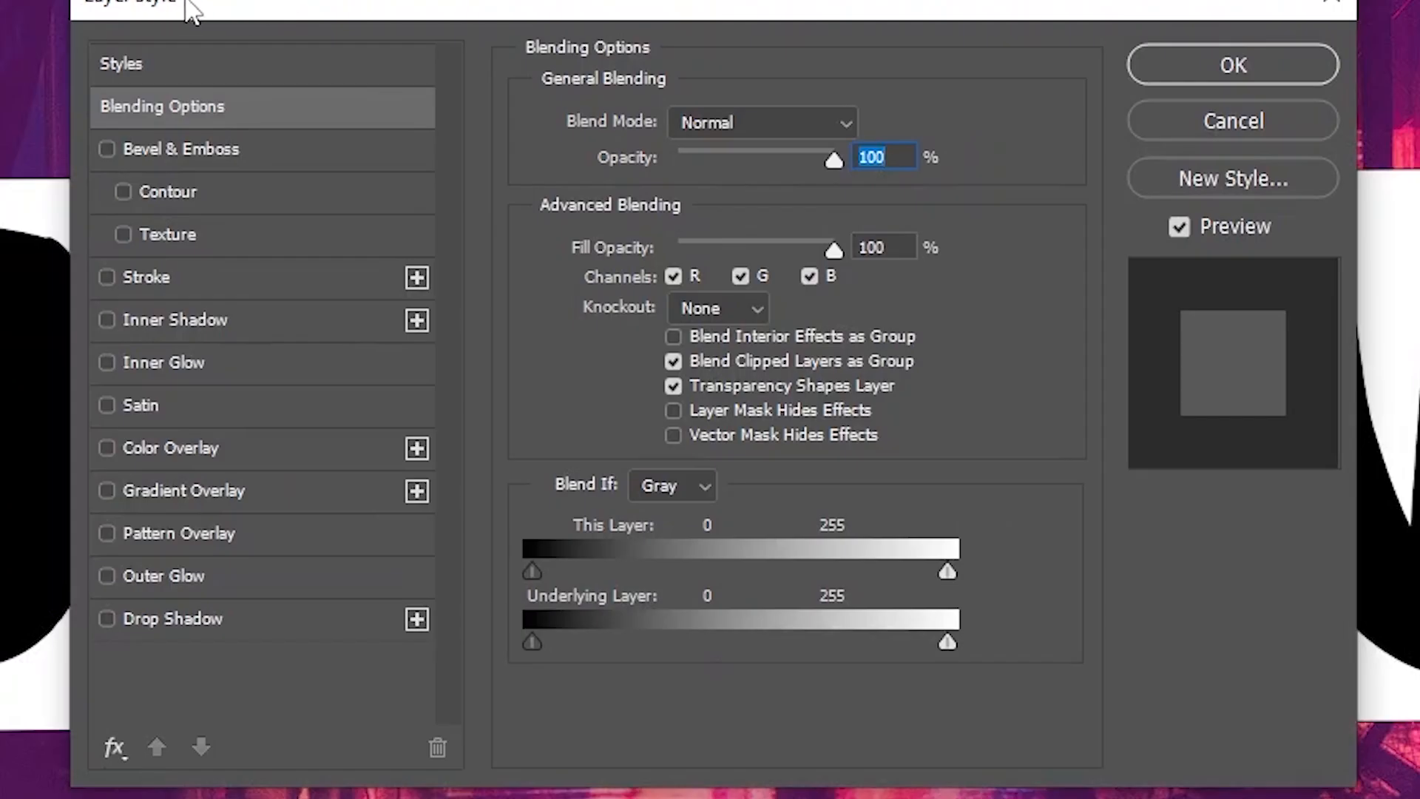
pyautogui.click(249, 112)
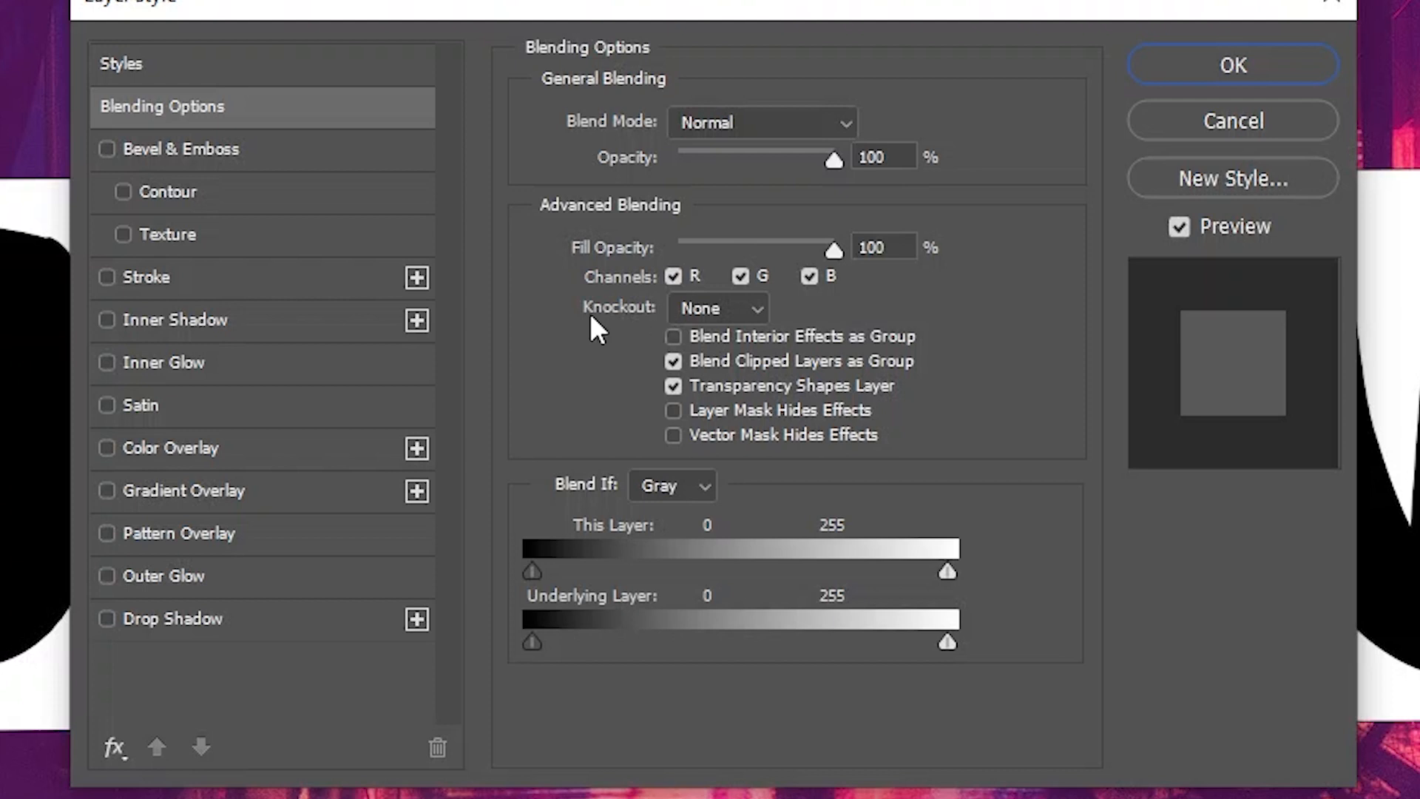
pyautogui.click(730, 310)
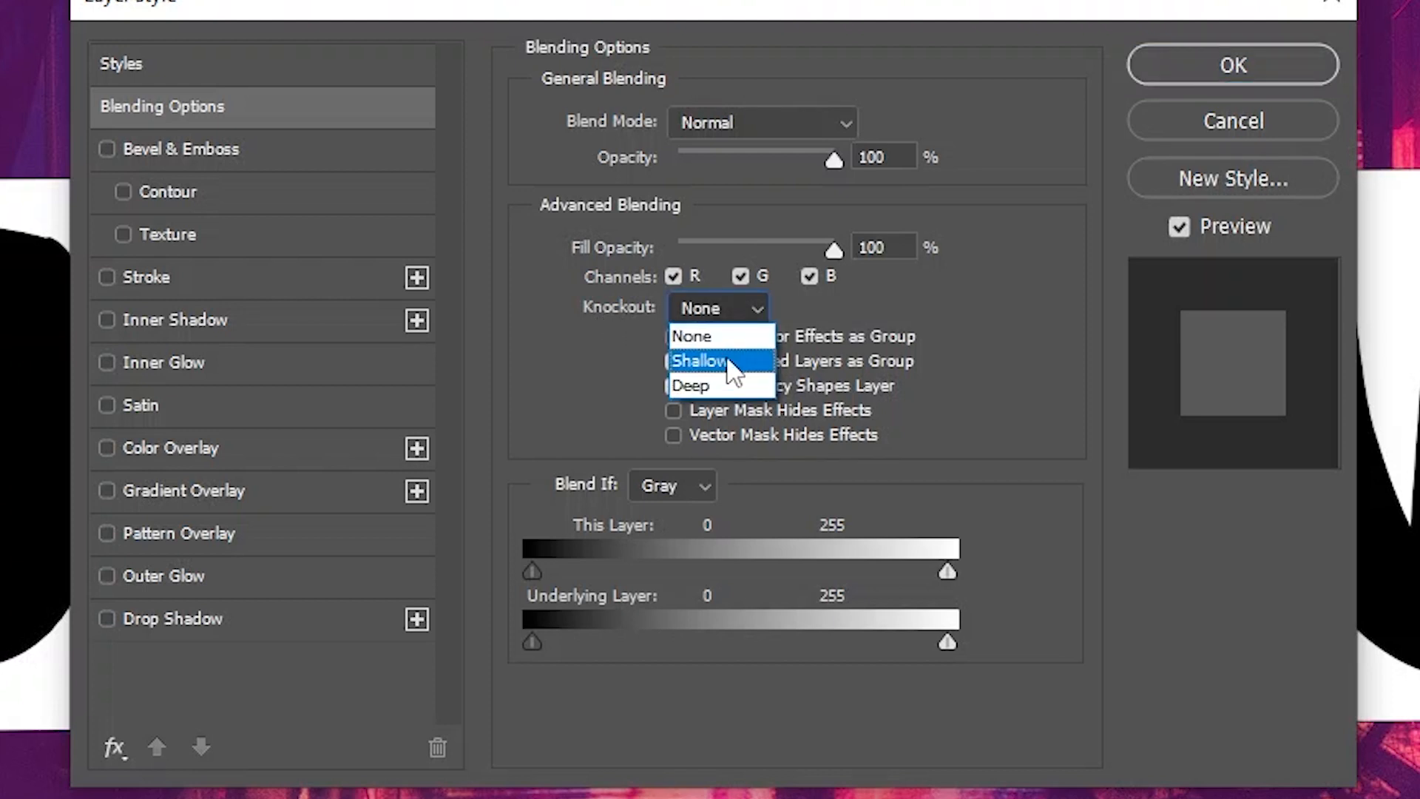
pyautogui.click(816, 301)
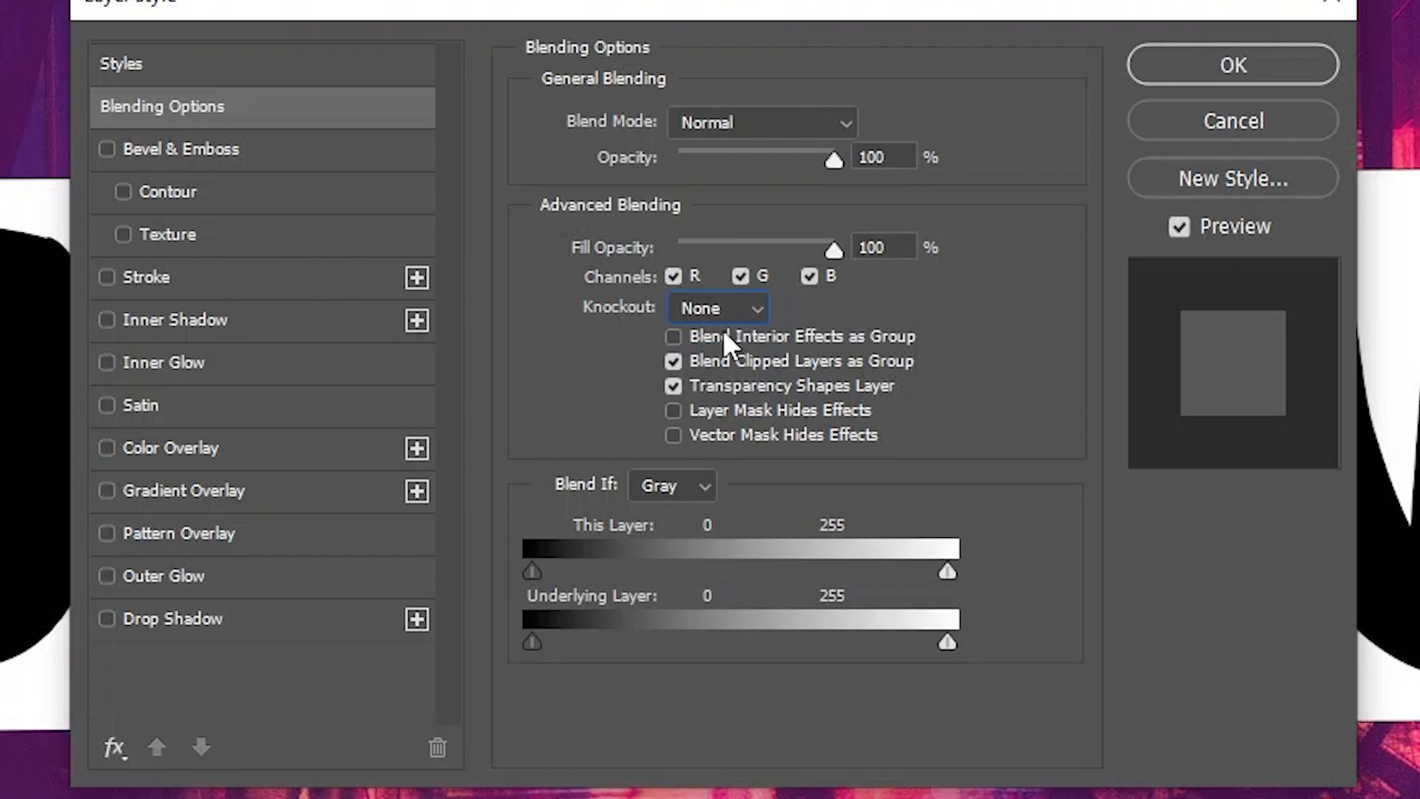
pyautogui.click(741, 308)
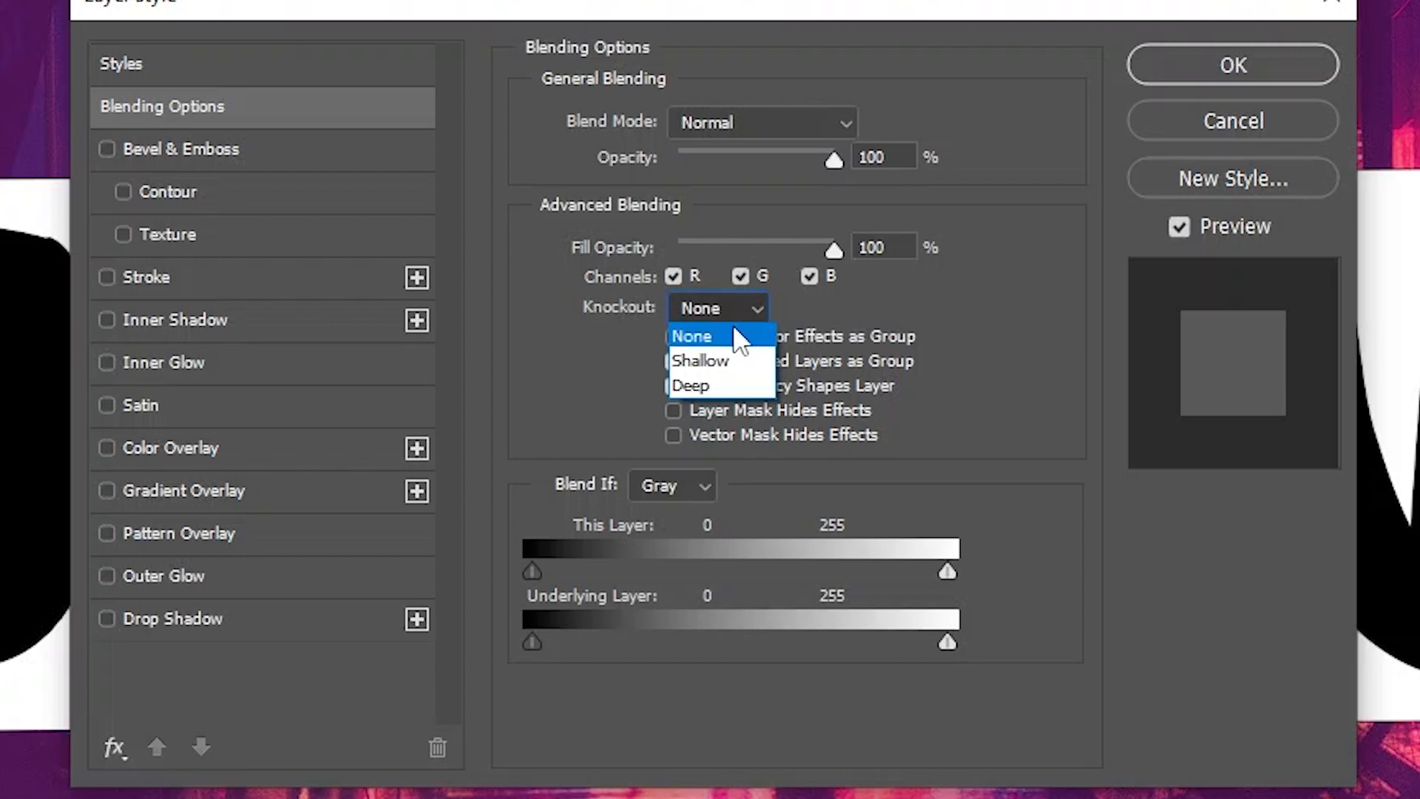
pyautogui.click(728, 369)
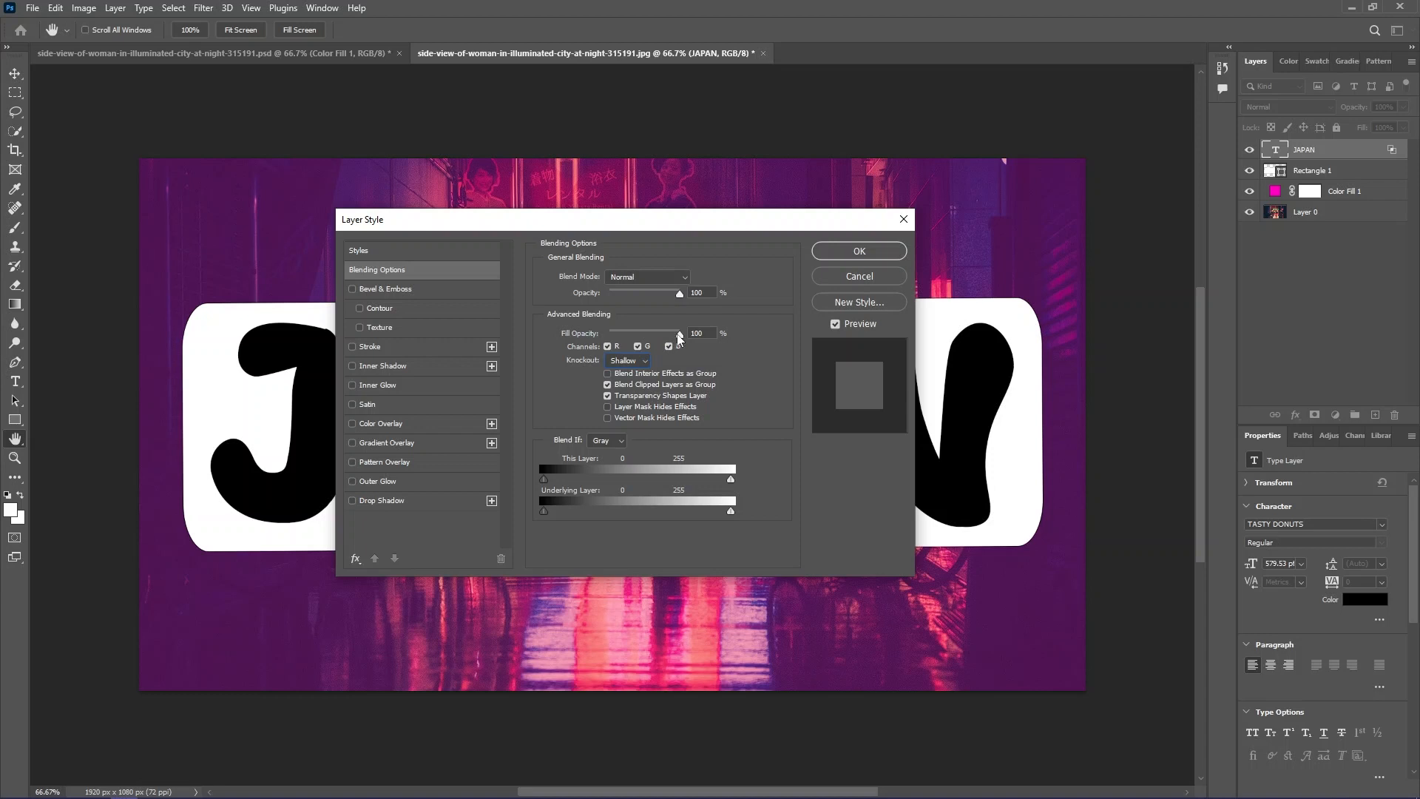
# - Lower the JAPAN text layer's fill opacity to 23% and apply the layer style
pyautogui.moveTo(829, 277); pyautogui.dragTo(711, 279)
pyautogui.moveTo(621, 345)
pyautogui.mouseDown()
pyautogui.moveTo(581, 349)
pyautogui.moveTo(624, 338)
pyautogui.mouseUp()
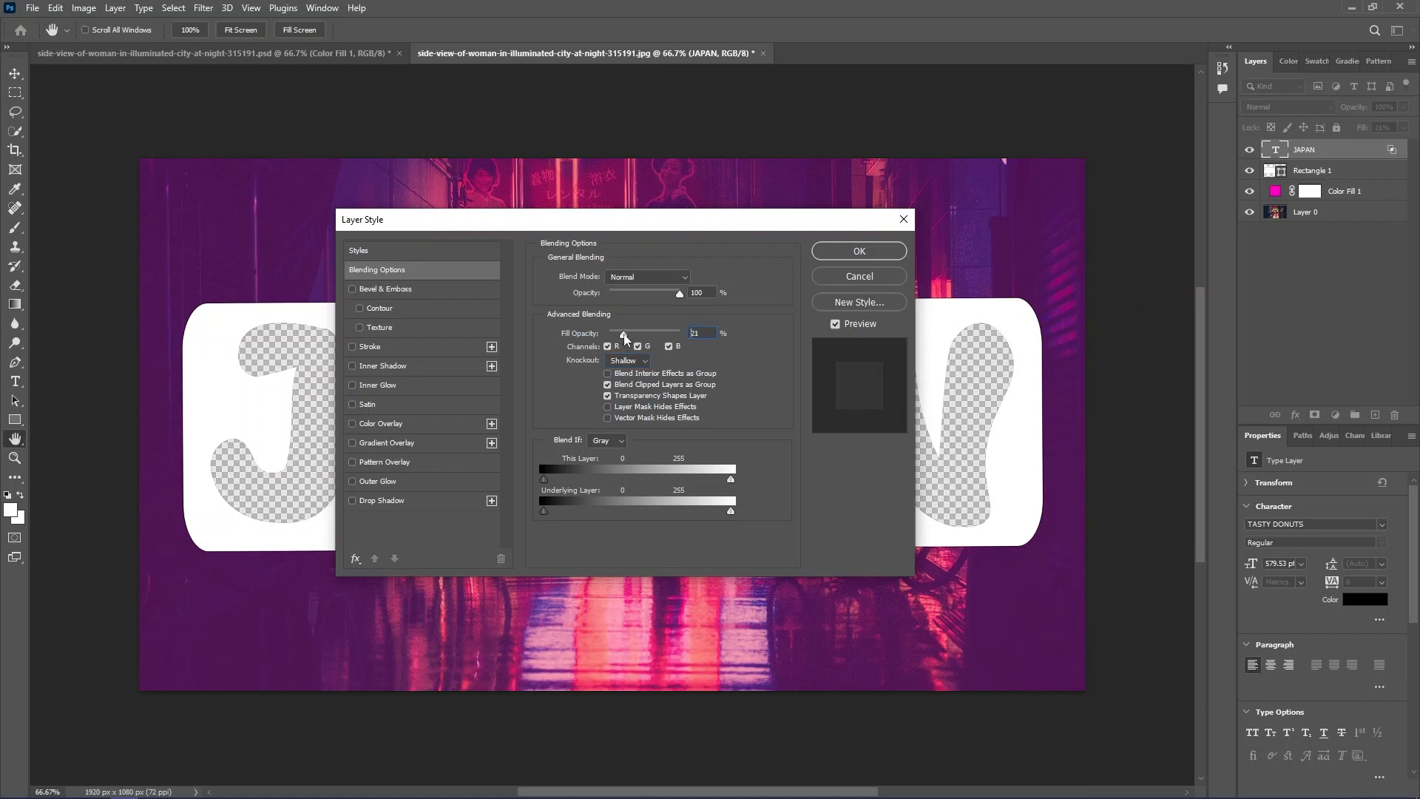
pyautogui.click(858, 251)
pyautogui.click(1333, 224)
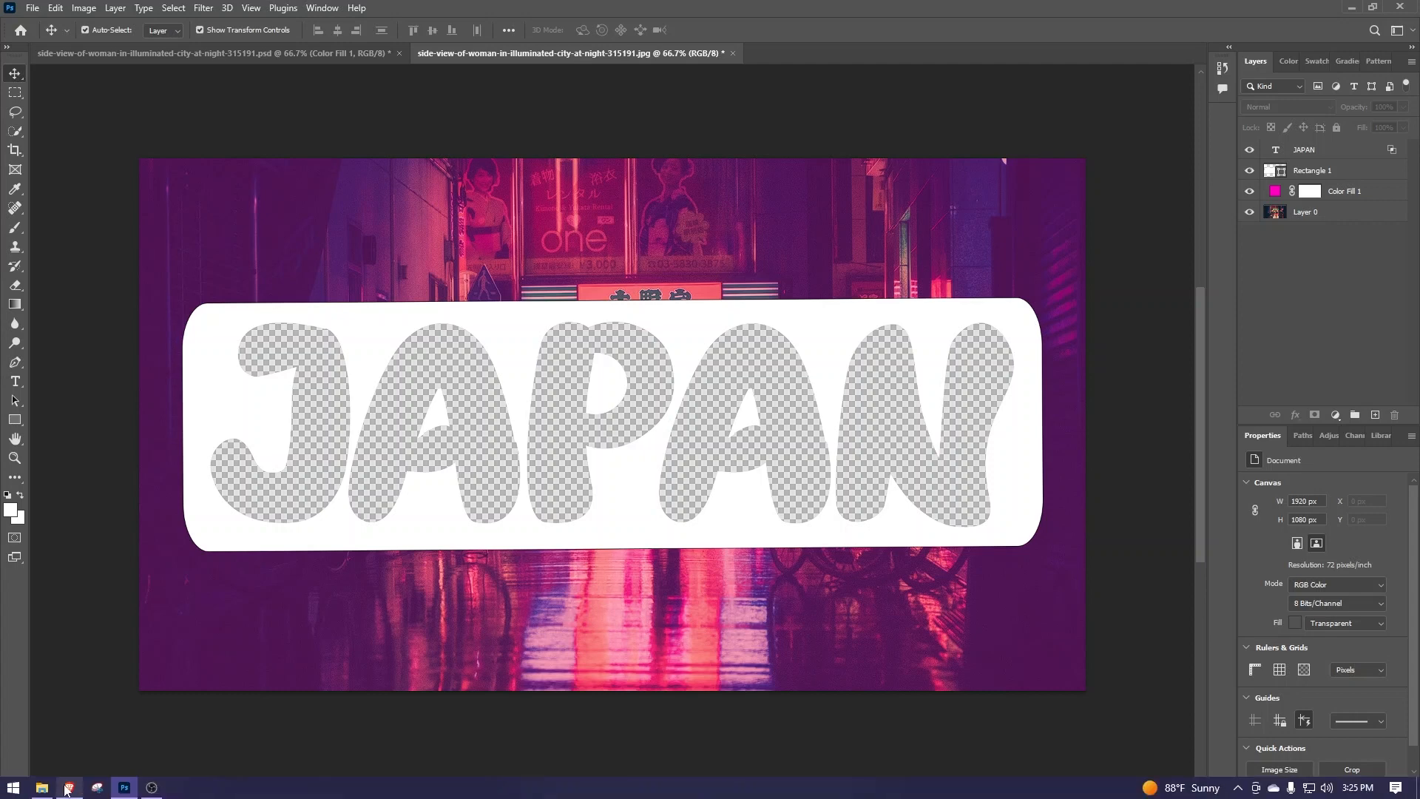
# - Place the side-view-of-woman-in-illuminated-city-at-night-315191 image into the document from the Wallpapers folder in File Explorer
pyautogui.click(42, 792)
pyautogui.moveTo(482, 395); pyautogui.dragTo(1302, 278)
pyautogui.click(42, 792)
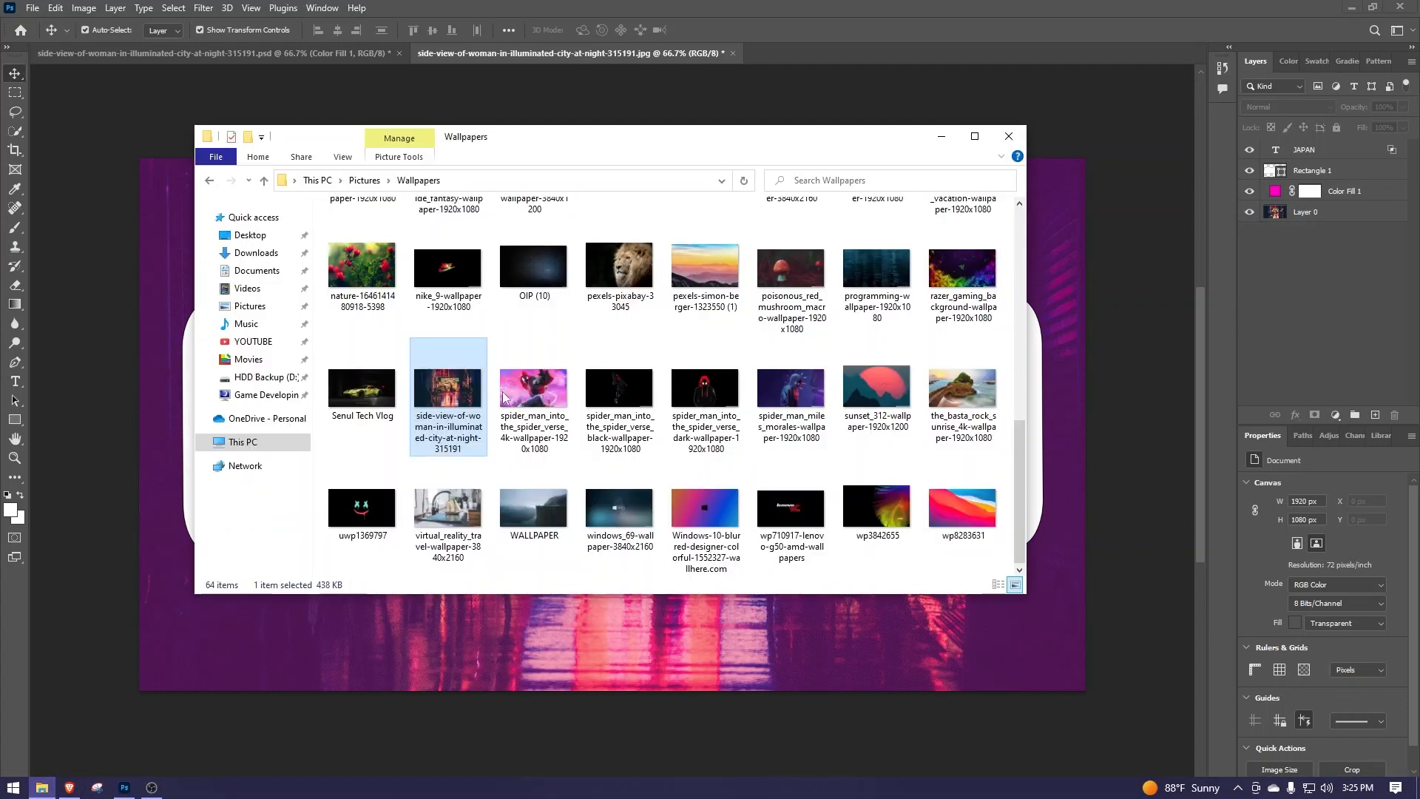
pyautogui.moveTo(518, 429); pyautogui.dragTo(1121, 367)
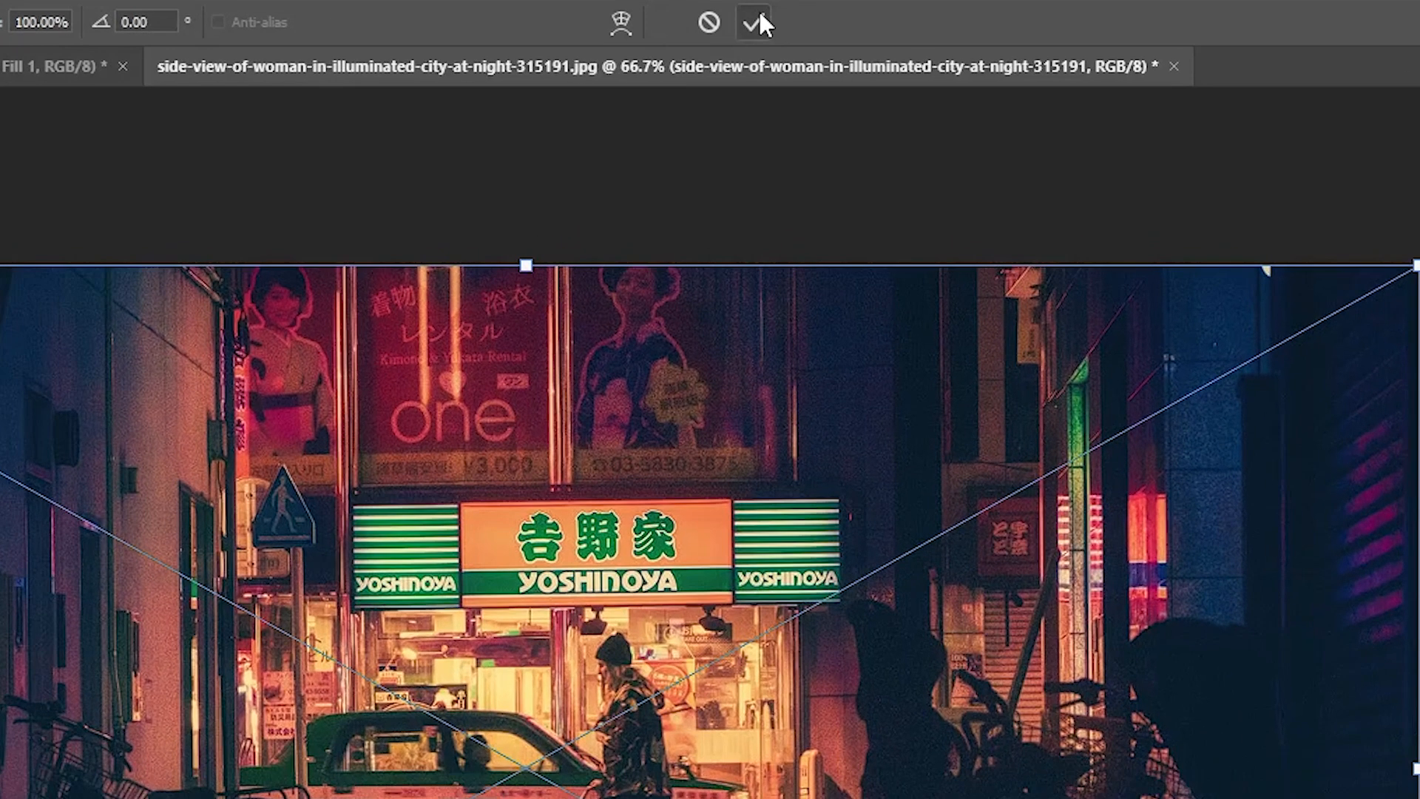
pyautogui.click(758, 22)
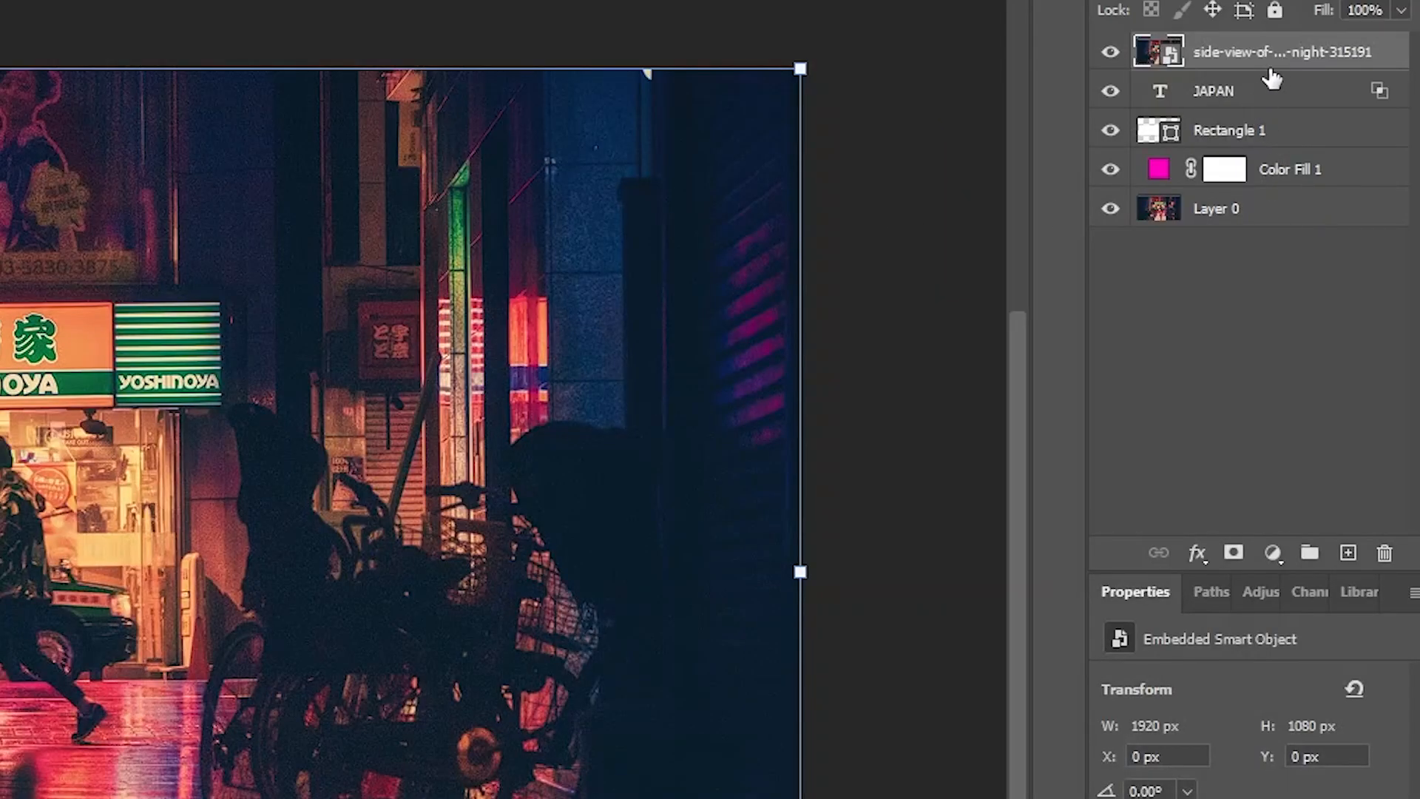
# - Move the placed city image beneath the Color Fill 1 layer and delete Layer 0
pyautogui.moveTo(1279, 63); pyautogui.dragTo(1271, 178)
pyautogui.click(1274, 216)
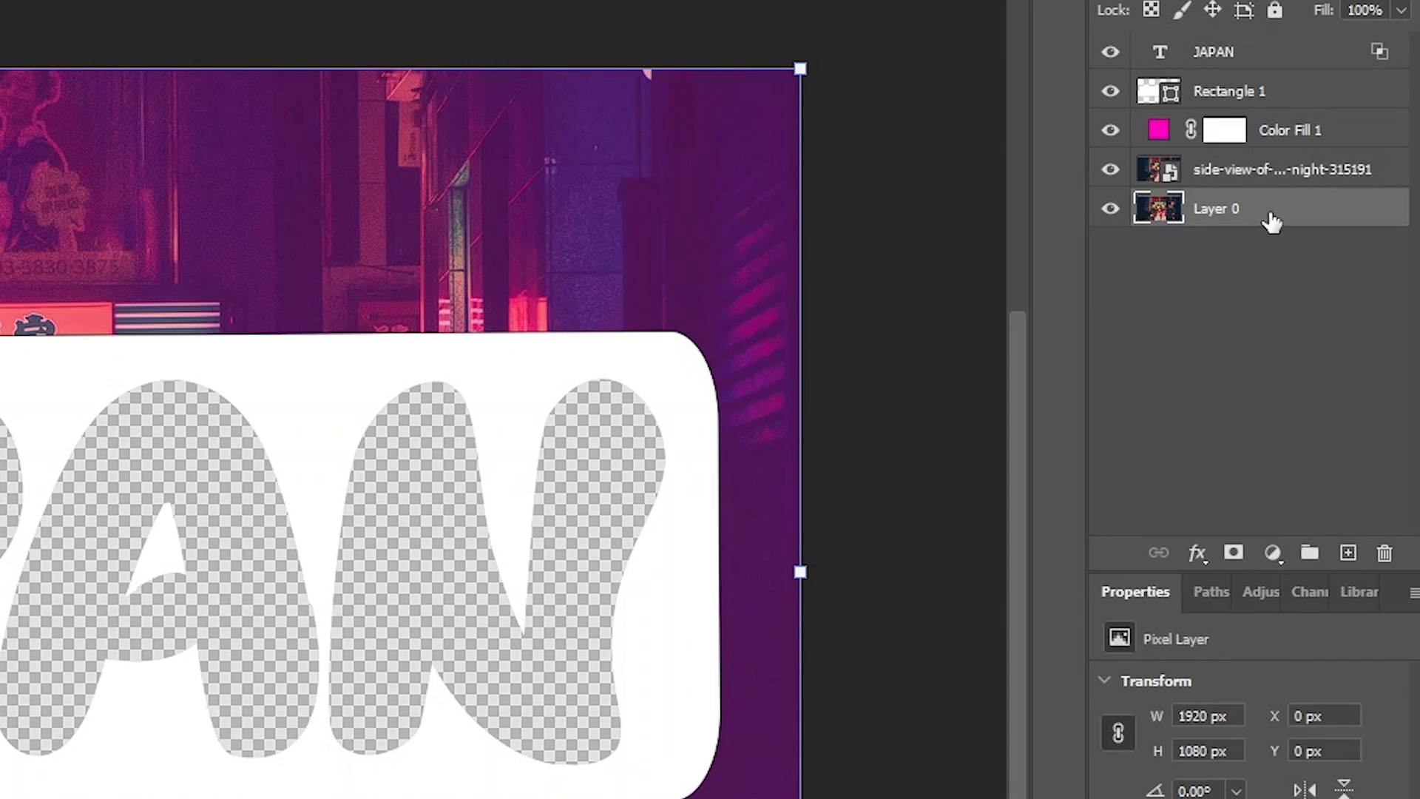
pyautogui.press('Delete')
pyautogui.click(1264, 222)
pyautogui.click(1267, 167)
pyautogui.click(1286, 139)
pyautogui.click(1284, 94)
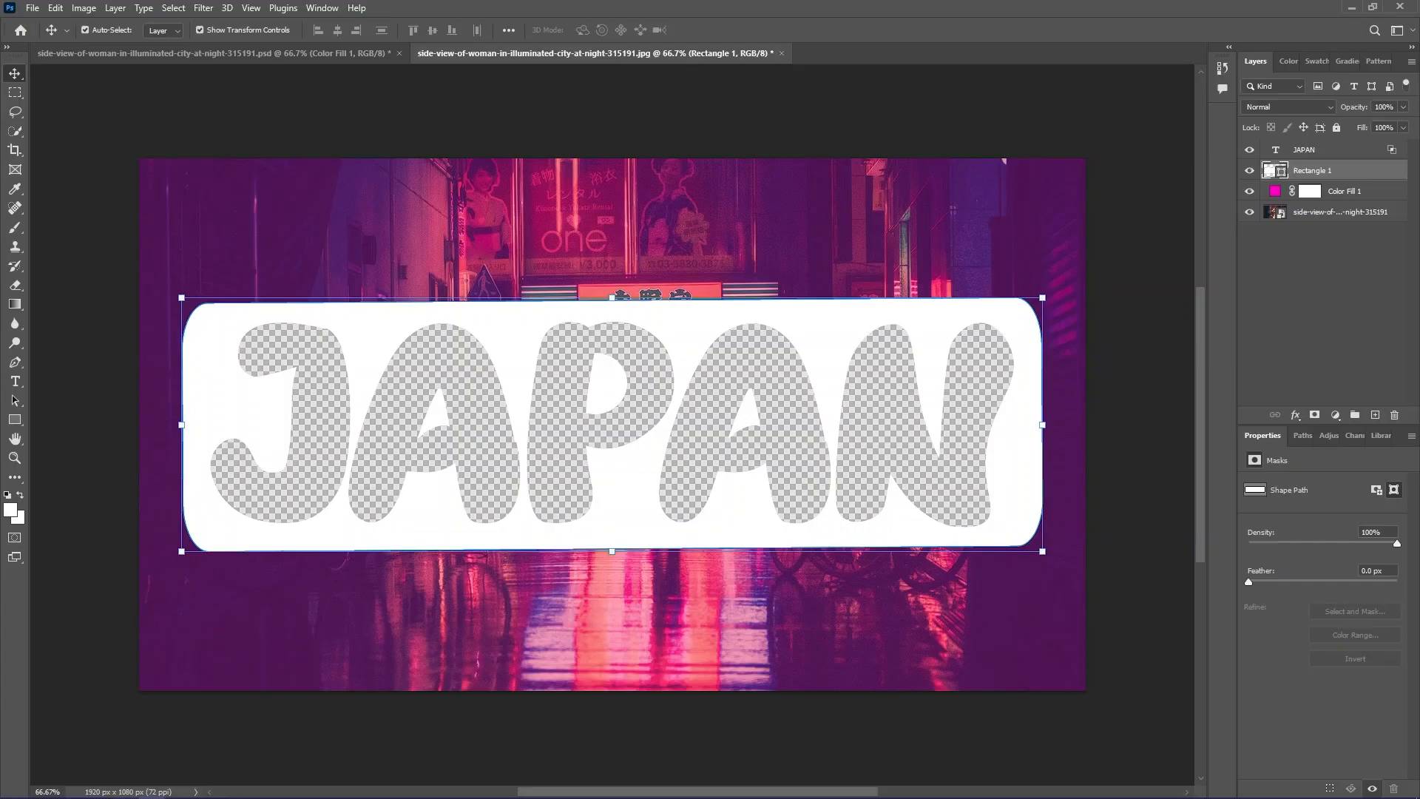
pyautogui.click(1317, 296)
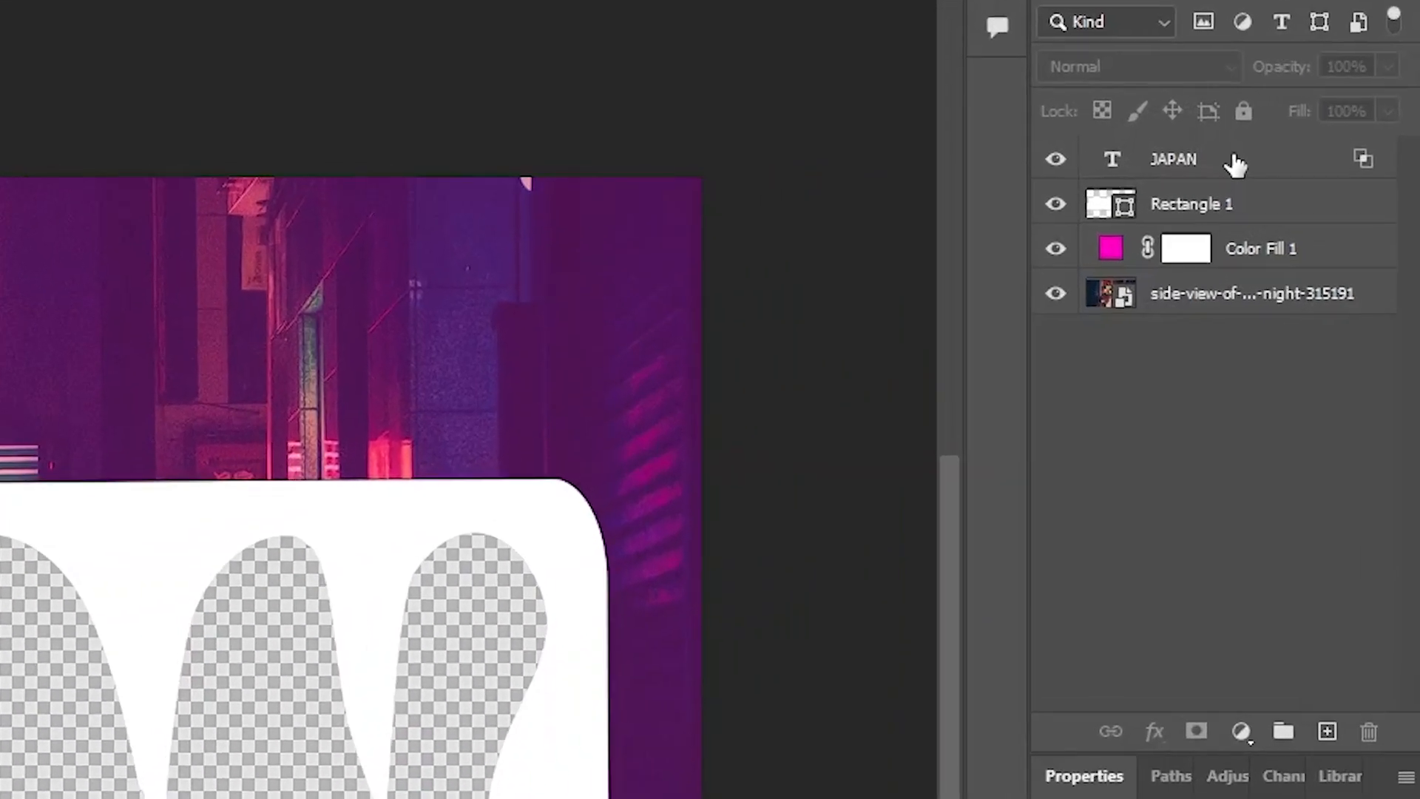
# - Group the JAPAN text layer together with the Rectangle 1 layer
pyautogui.click(1261, 211)
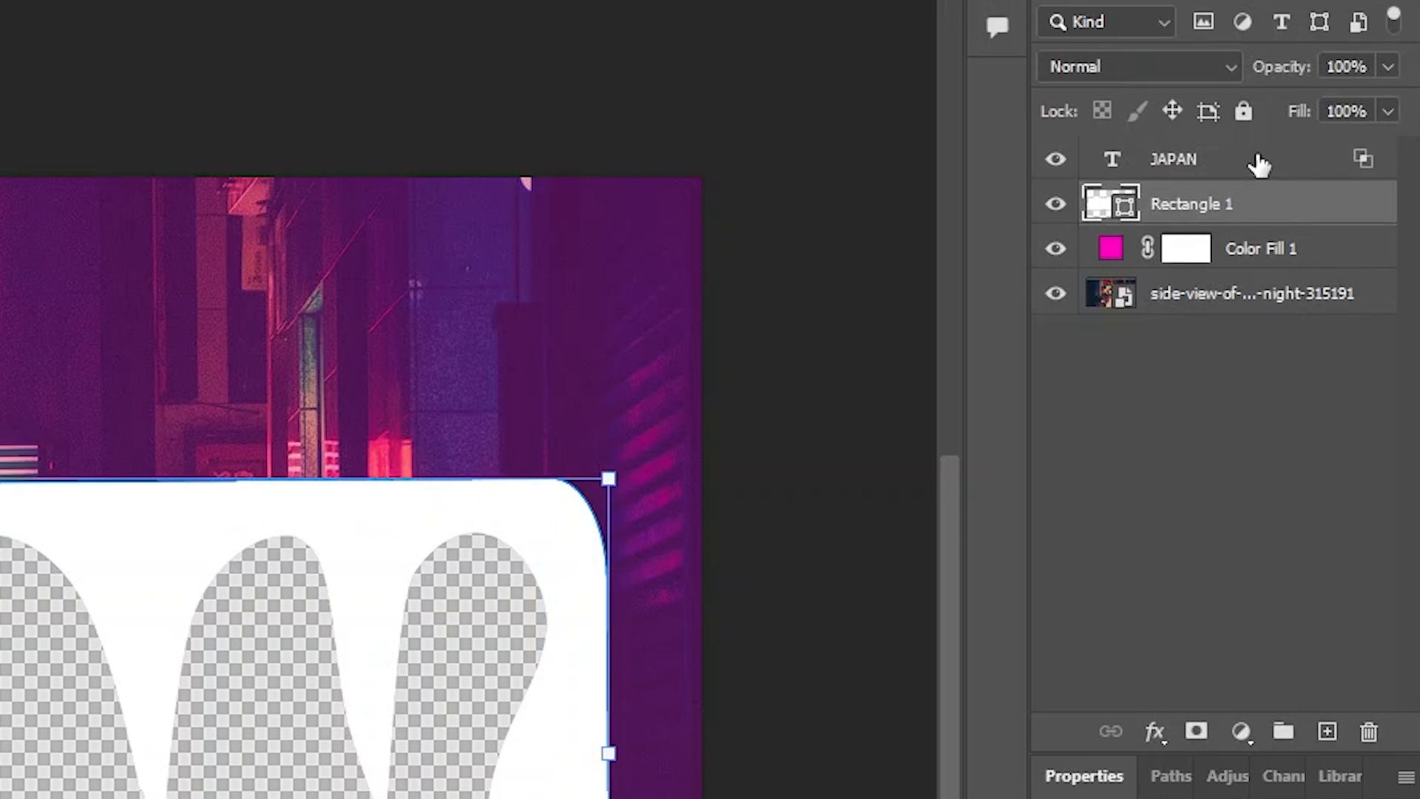
pyautogui.click(1261, 171)
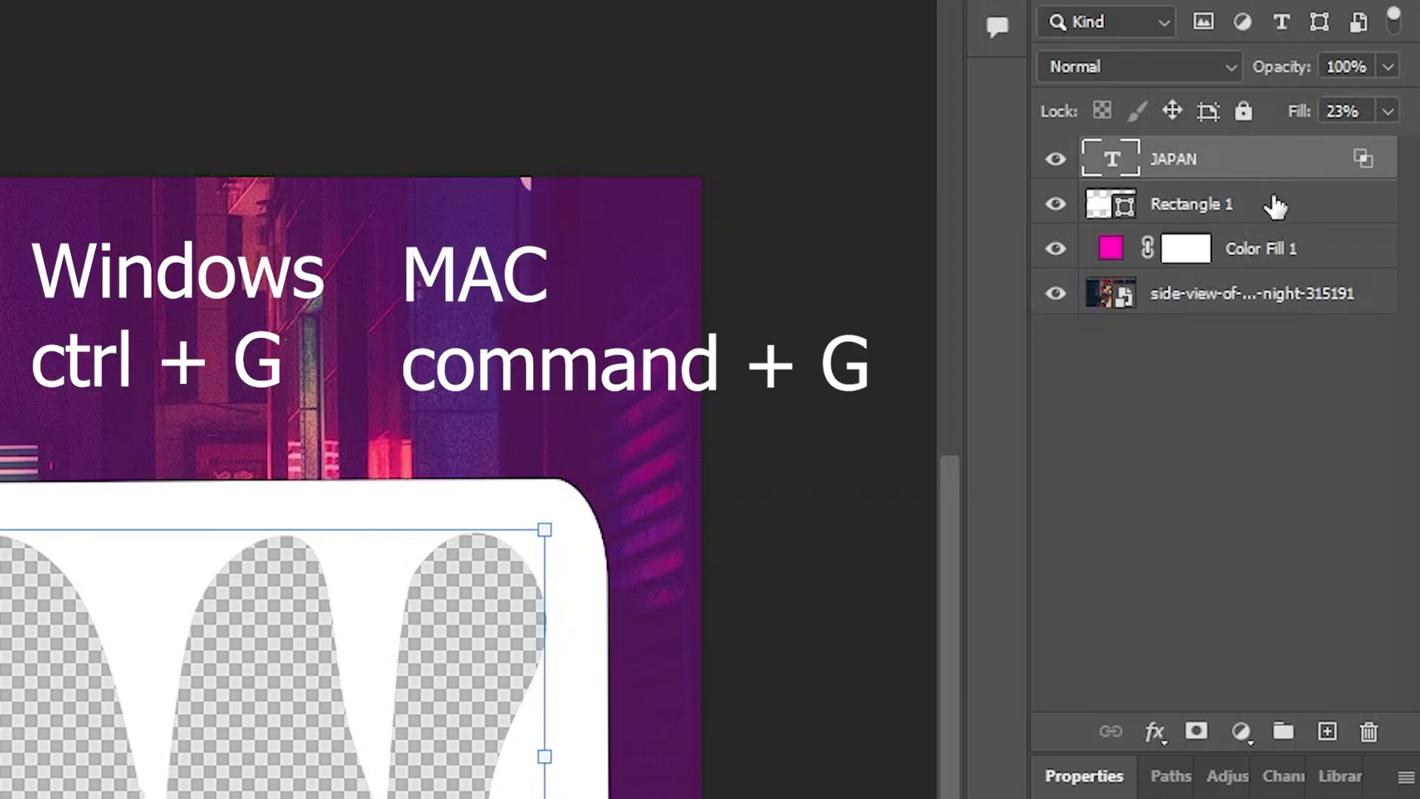
pyautogui.click(1294, 221)
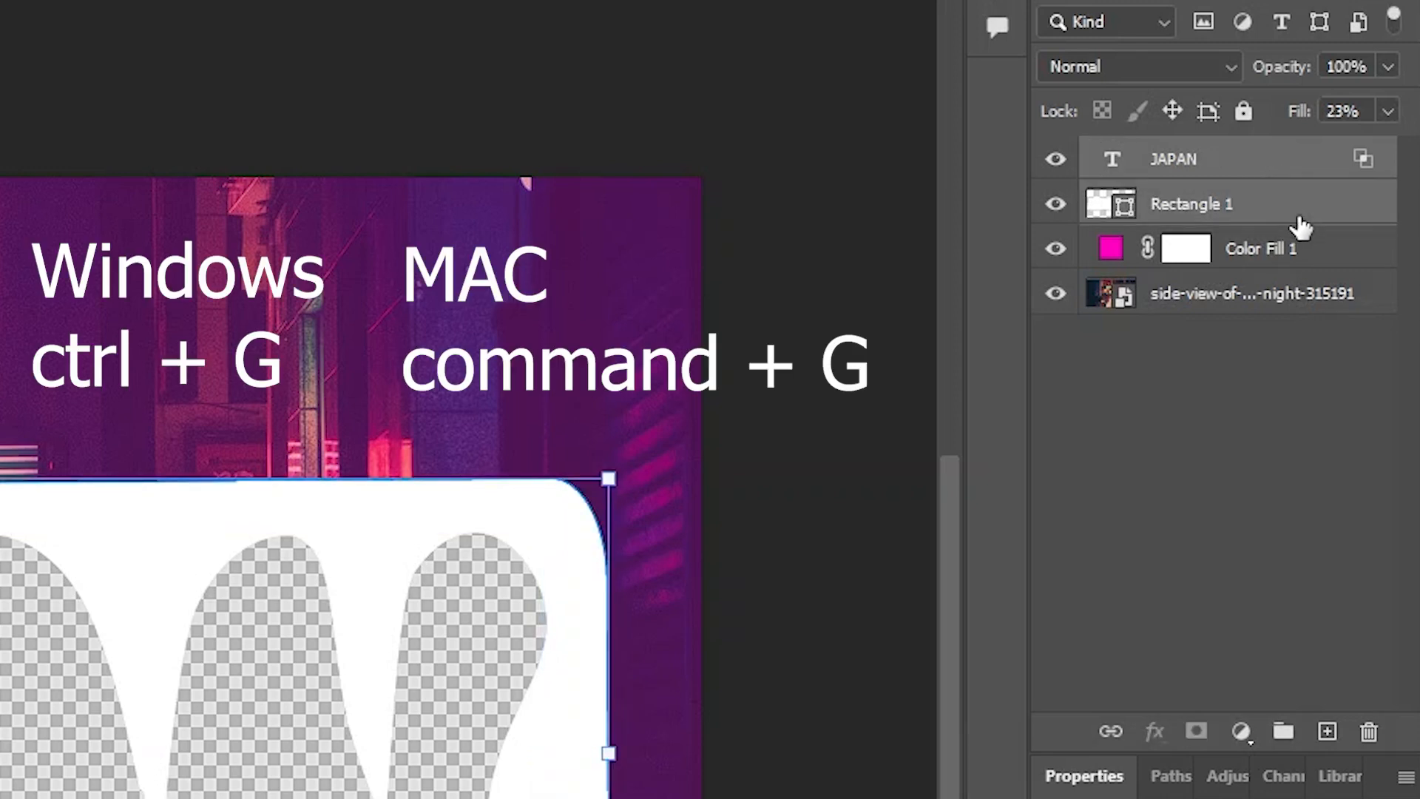
pyautogui.hotkey('ctrl', 'g')
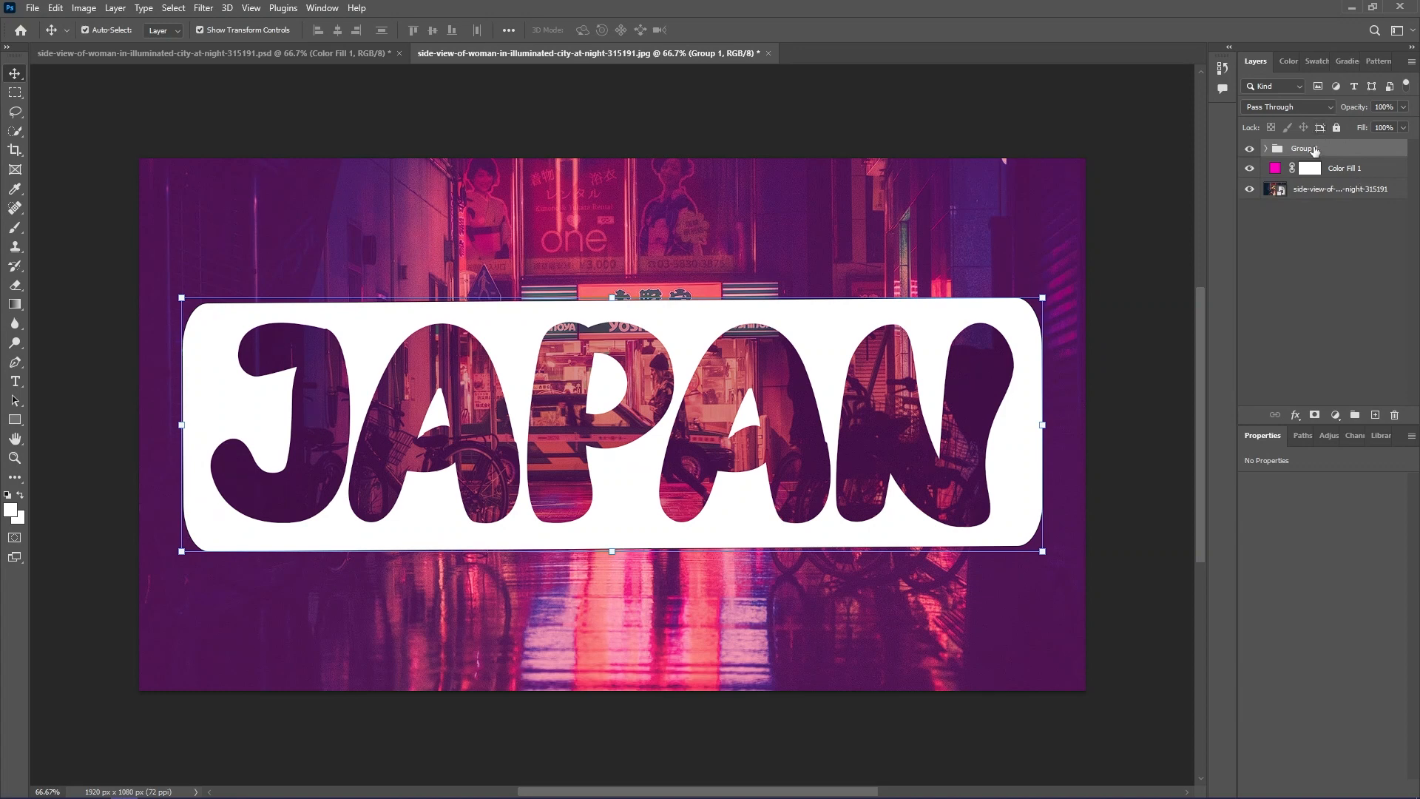
# - Check the contents of the new layer group and hide the Color Fill 1 layer
pyautogui.click(1266, 149)
pyautogui.click(1265, 149)
pyautogui.click(1250, 169)
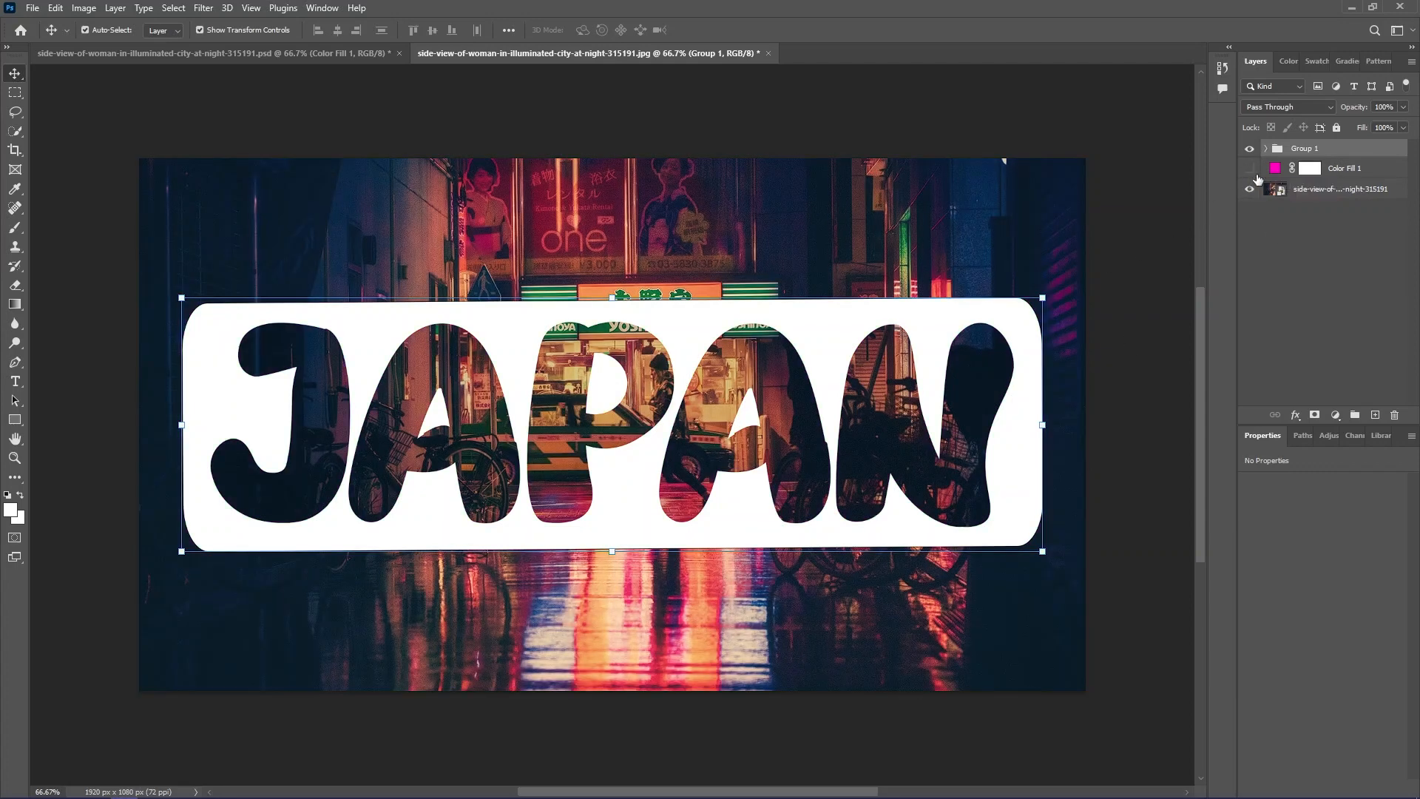